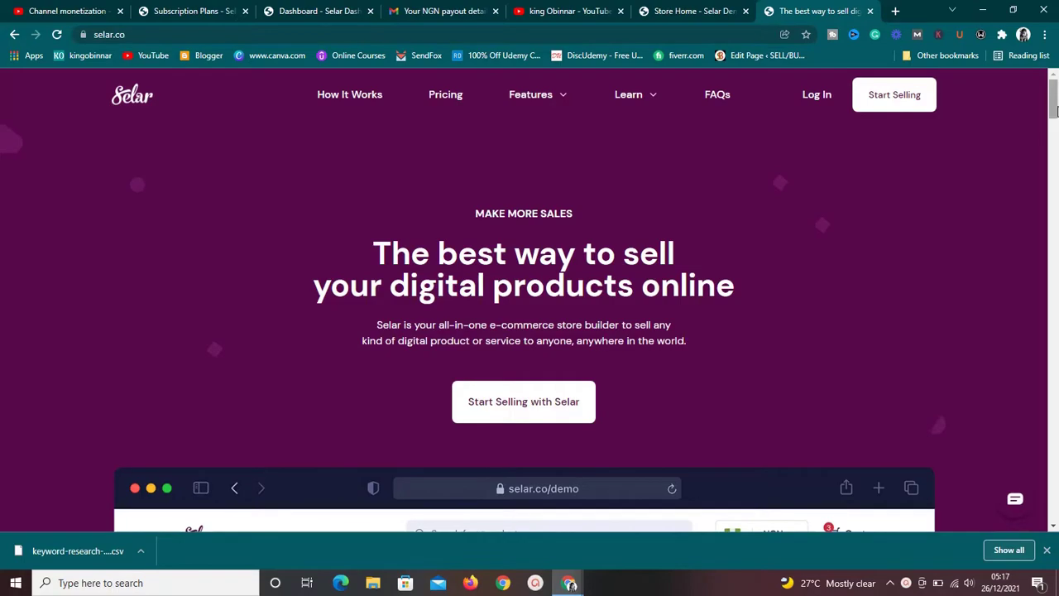
Scroll the Selar homepage, then switch to the YouTube channel's videos tab
drag(1054, 104, 1054, 79)
click(539, 10)
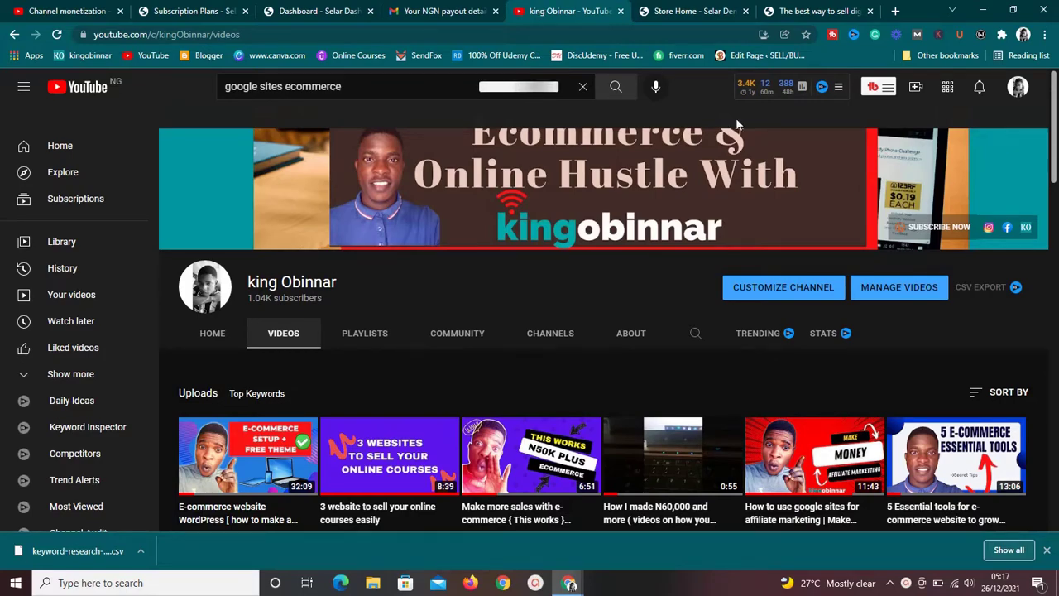
Browse the channel's e-commerce uploads, then switch back to the 'The best way to sell digital products' tab
drag(1053, 164, 1053, 494)
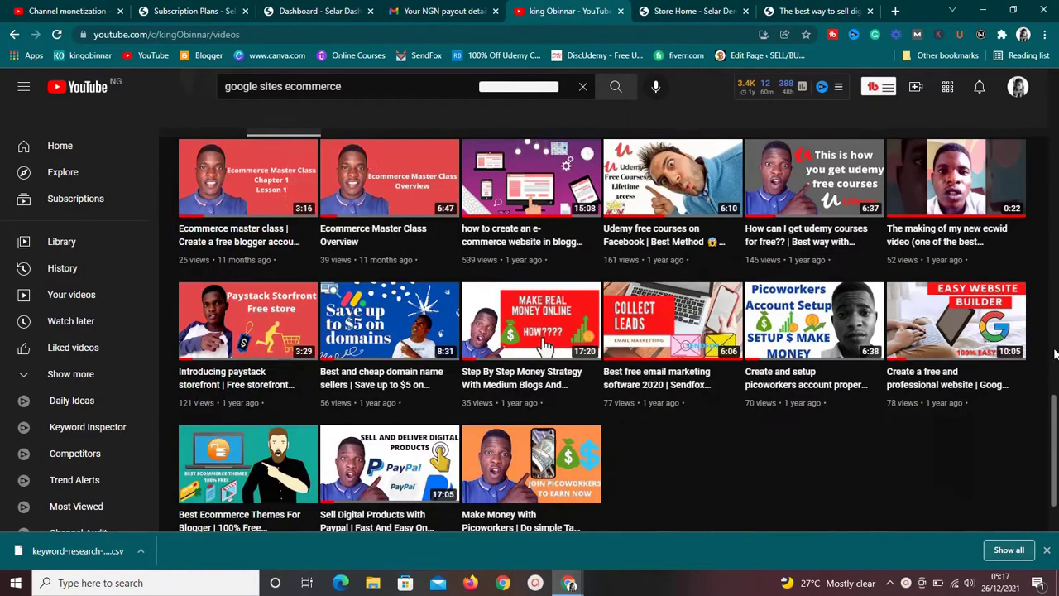
click(1055, 353)
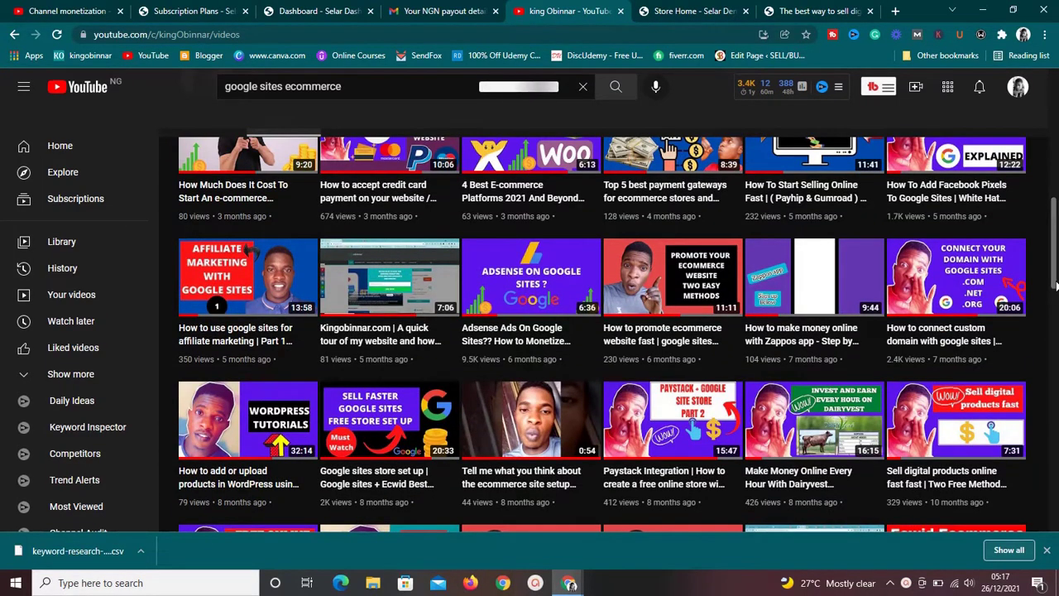
scroll(669, 144, up, 5)
scroll(668, 144, up, 2)
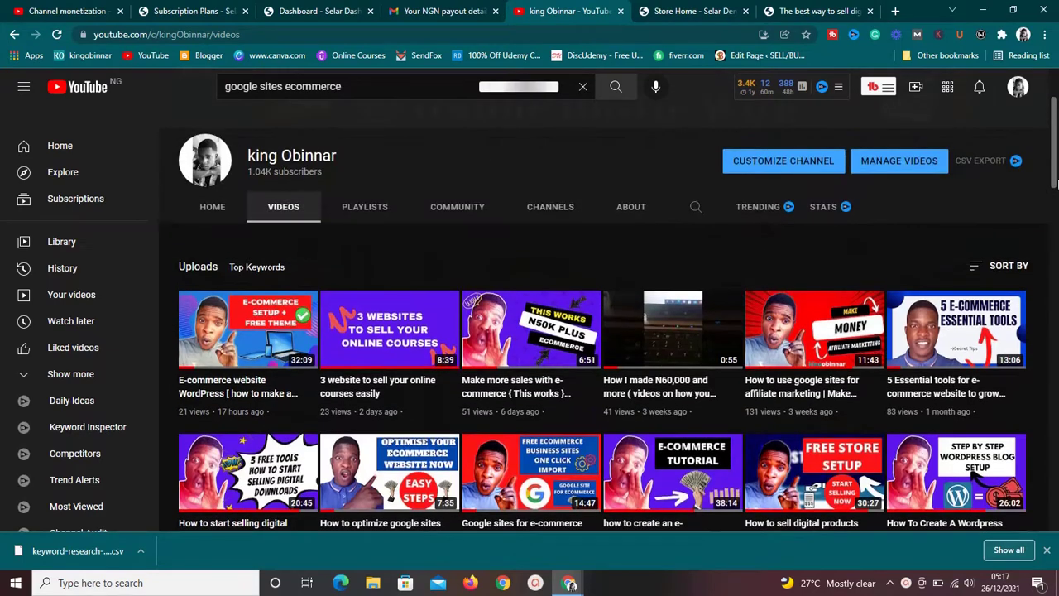
scroll(1056, 147, up, 1)
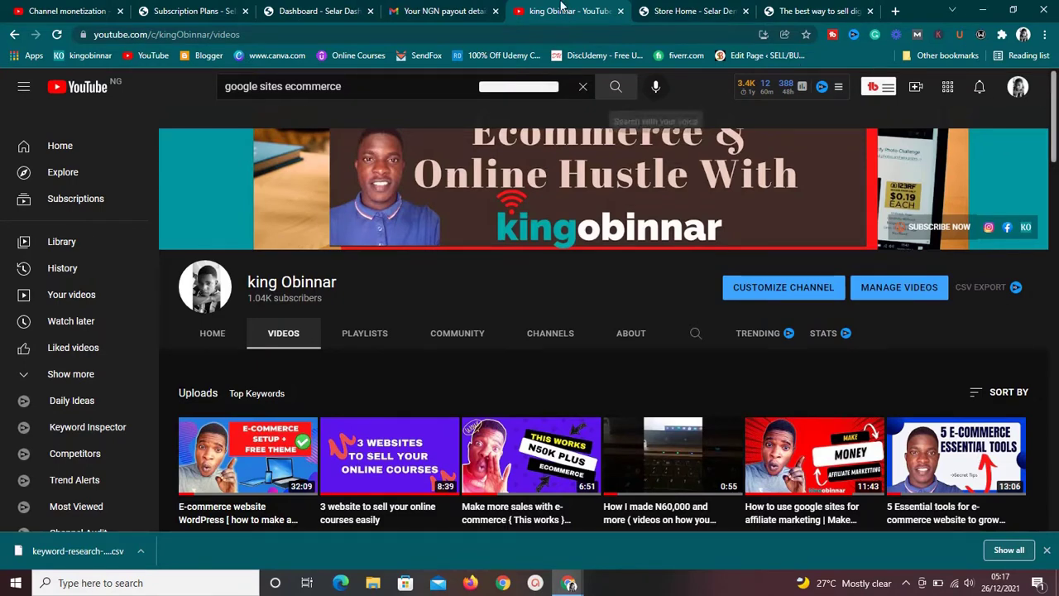
click(780, 10)
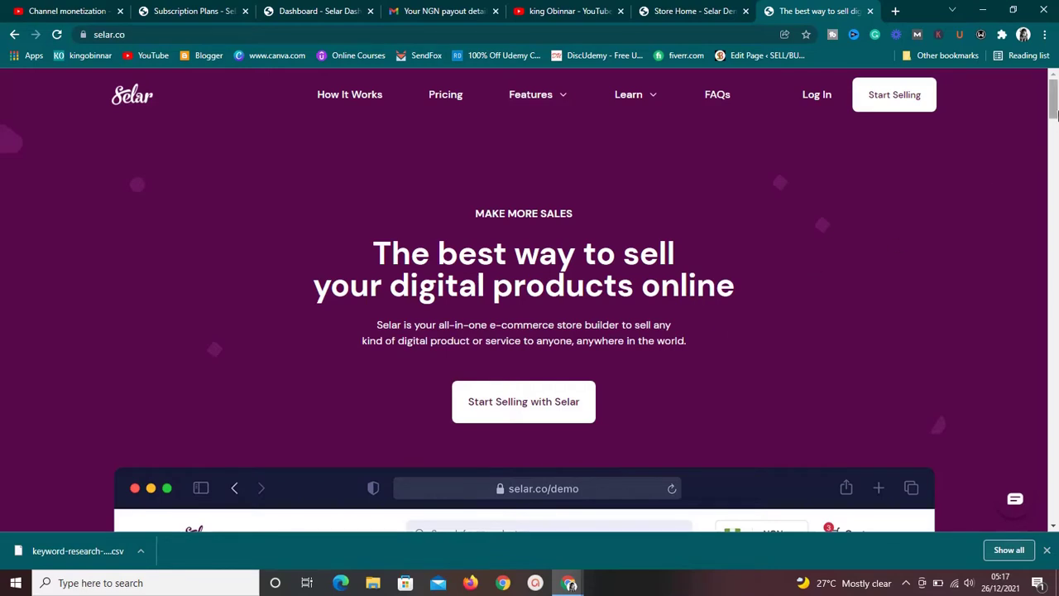
drag(1054, 100, 1055, 196)
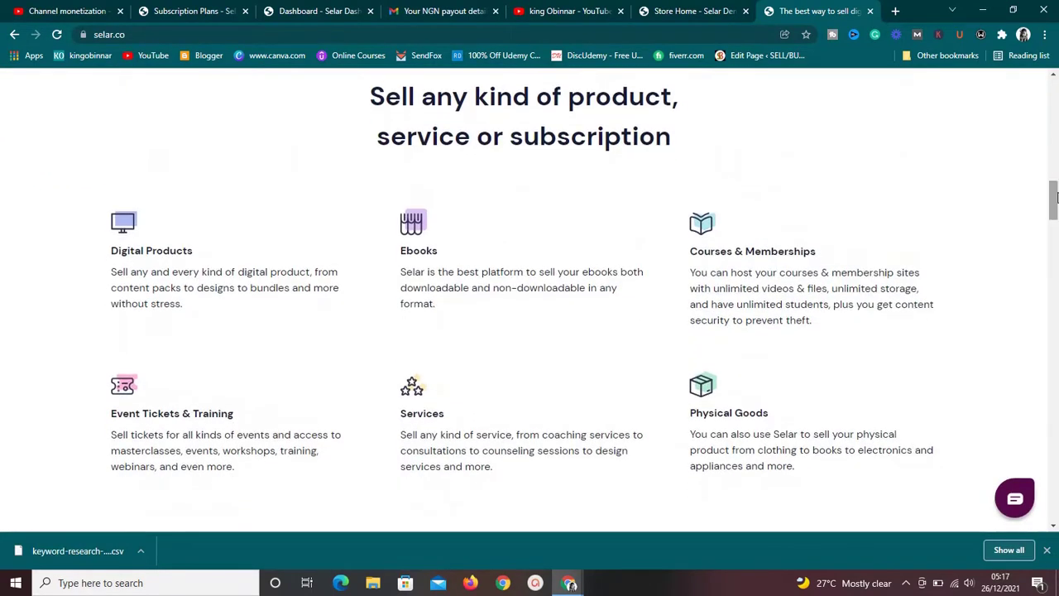
key(ctrl+plus)
key(ctrl+plus)
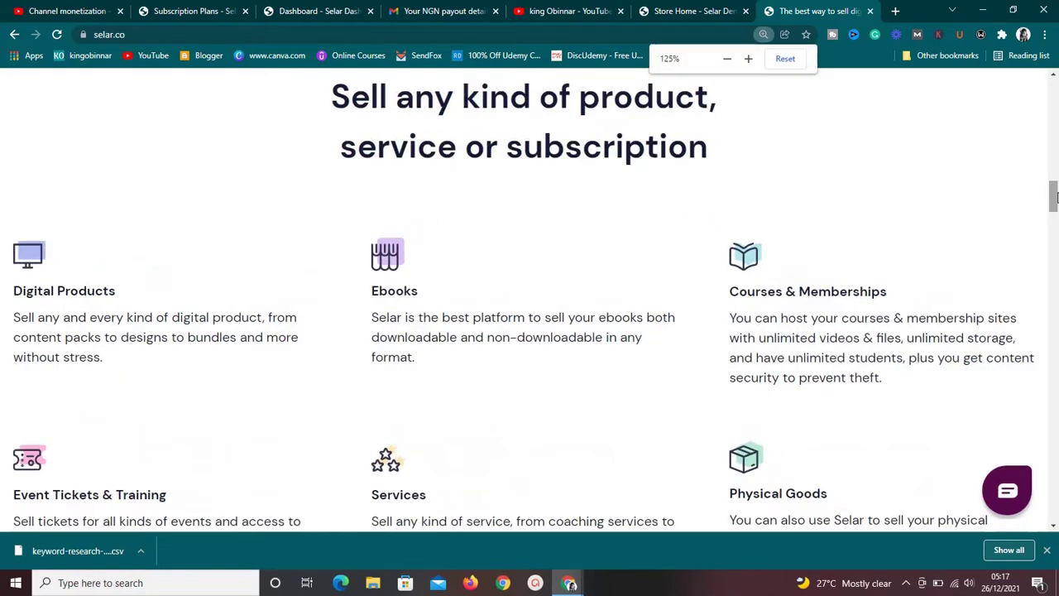
key(ctrl+minus)
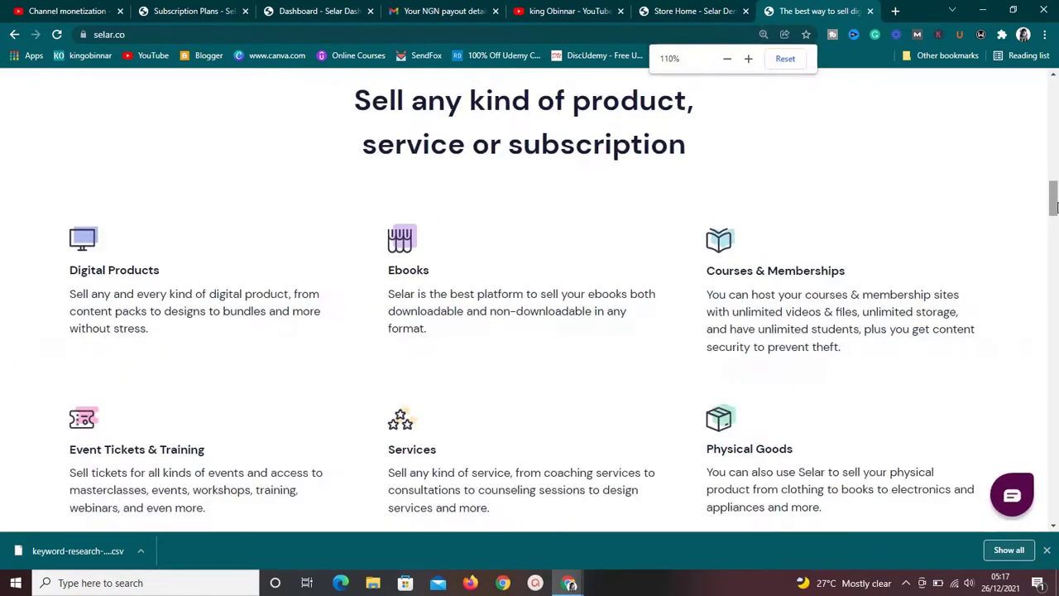
drag(1056, 196, 1055, 209)
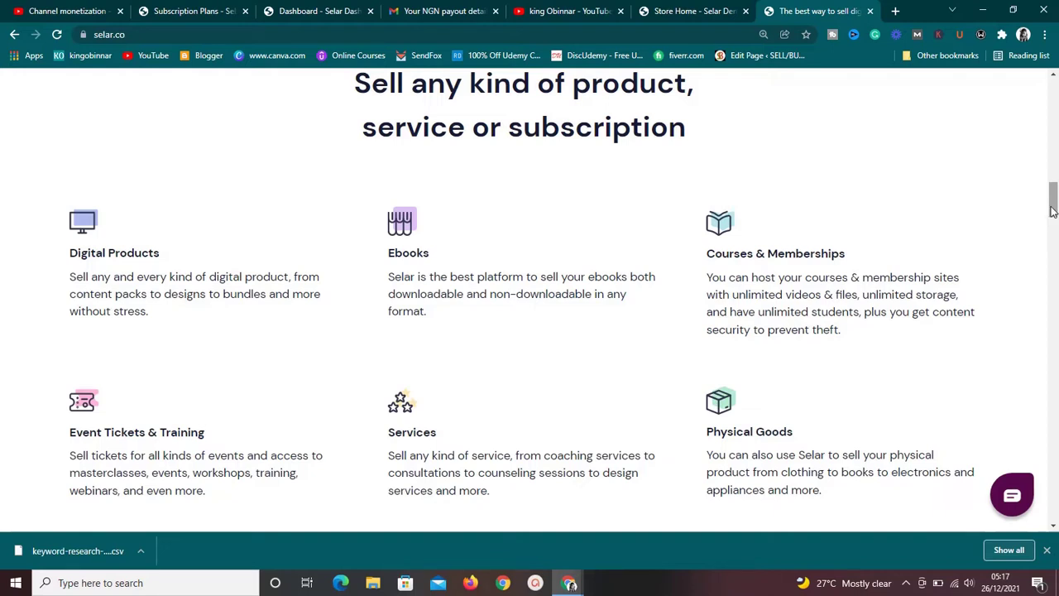
drag(1053, 206, 1053, 395)
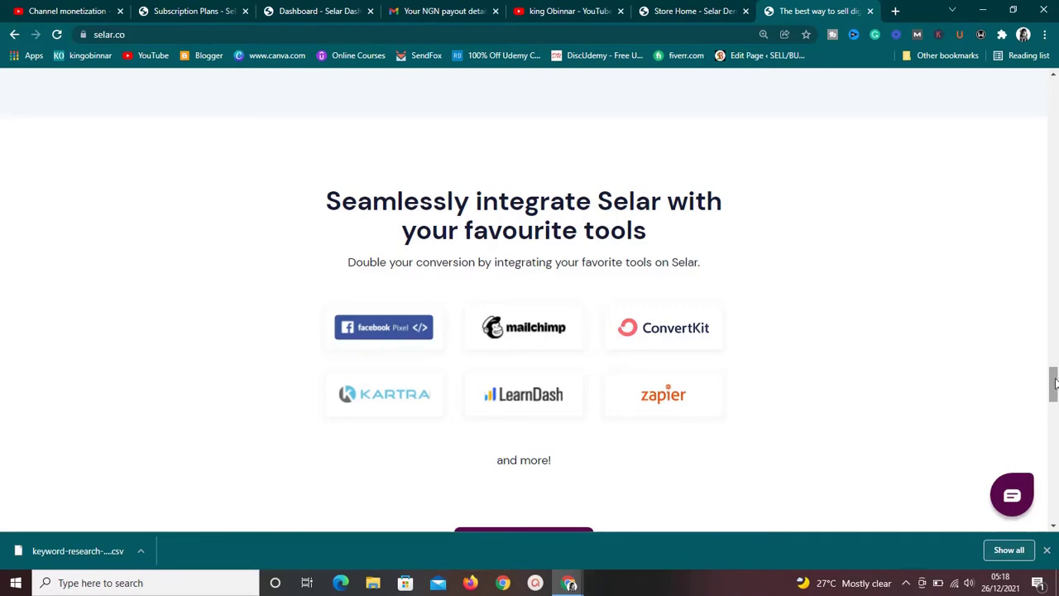
drag(1054, 395, 1054, 76)
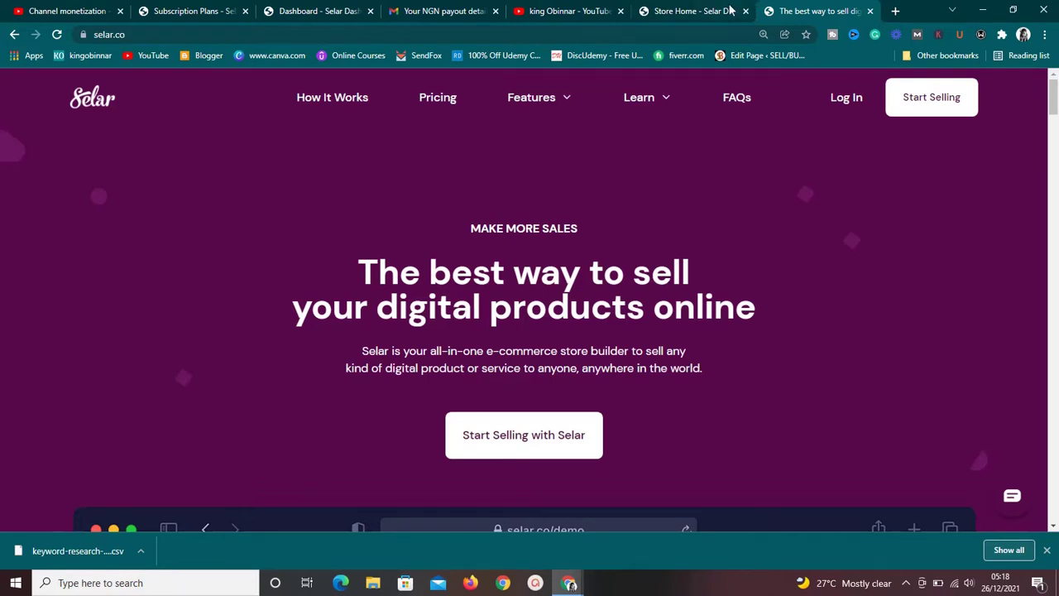
Browse the Store Home demo store and open the ₦1,000 Analysis report 2017(PDF) product
click(685, 7)
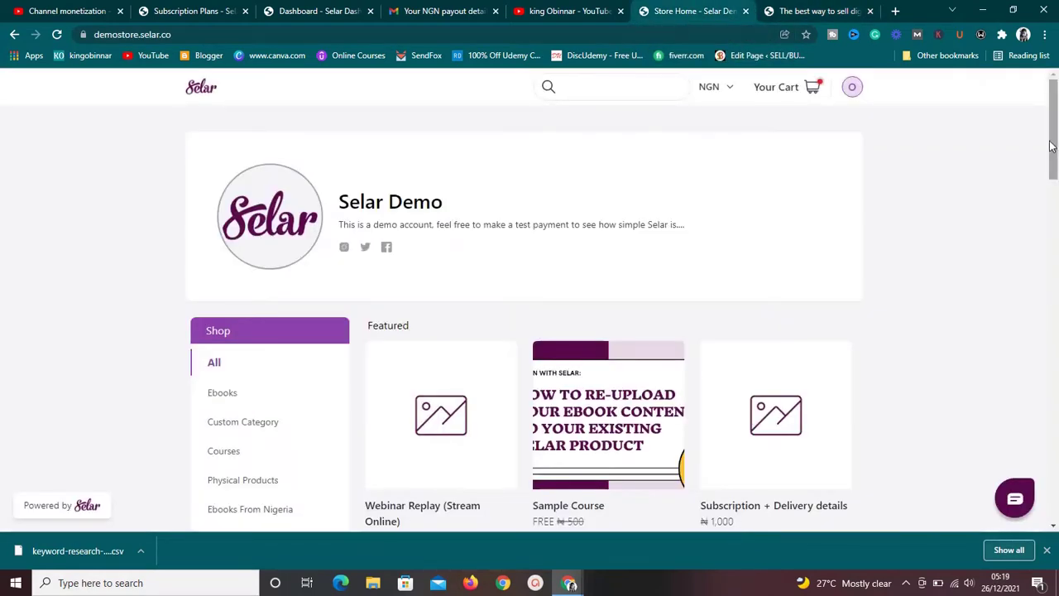
click(1053, 240)
drag(1053, 240, 1055, 468)
key(Home)
drag(1053, 133, 1053, 165)
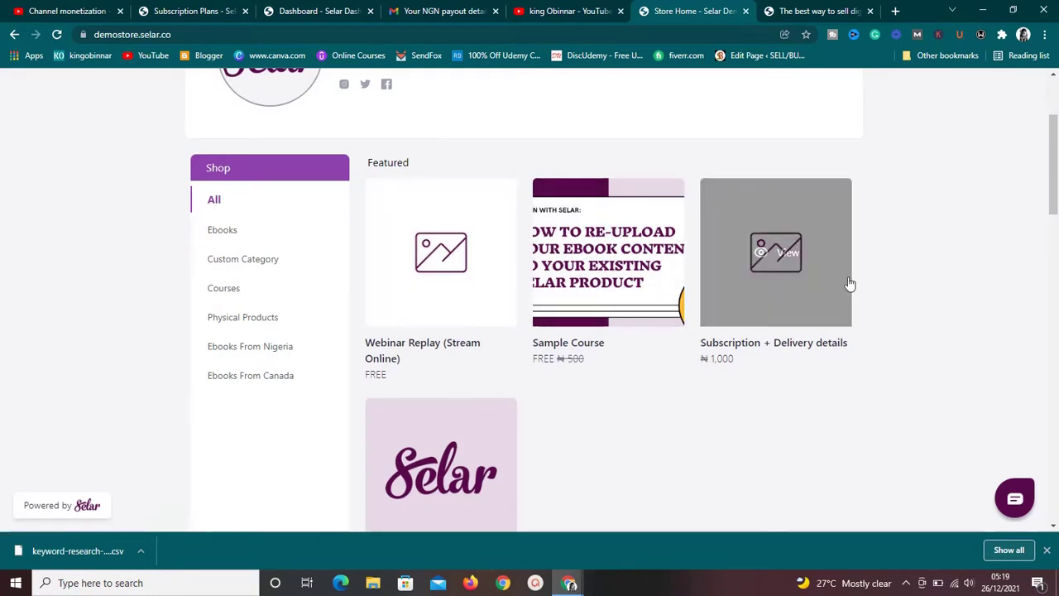
scroll(1054, 182, down, 2)
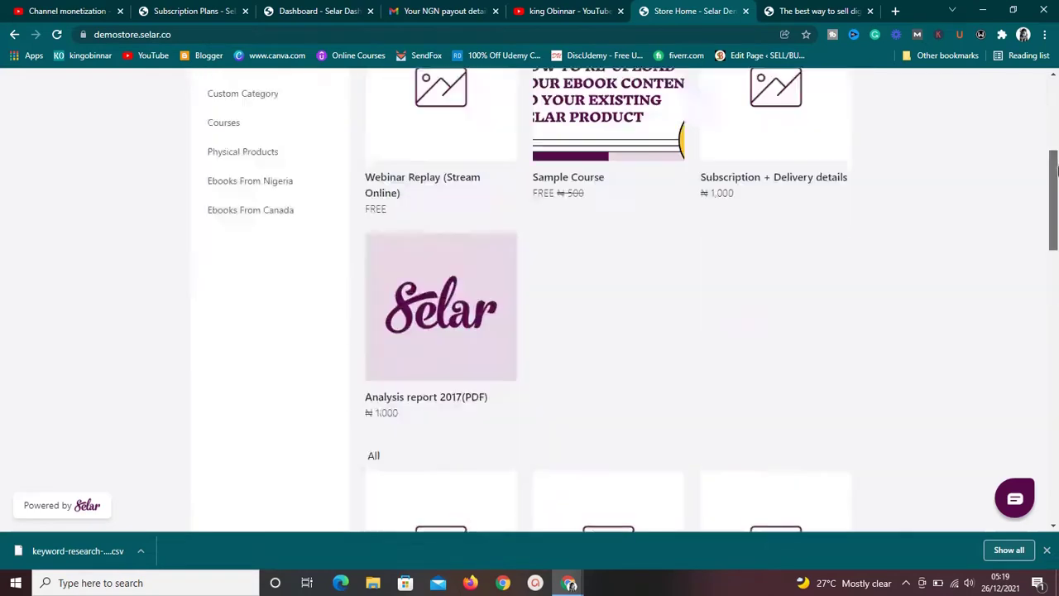
scroll(1054, 157, up, 4)
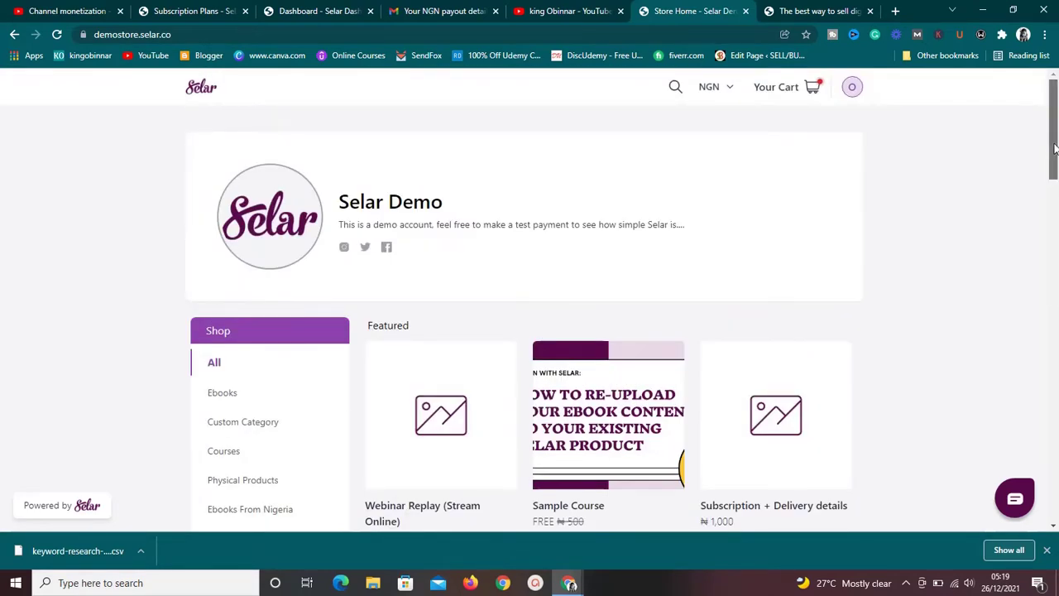
scroll(1054, 147, down, 8)
scroll(1054, 248, up, 4)
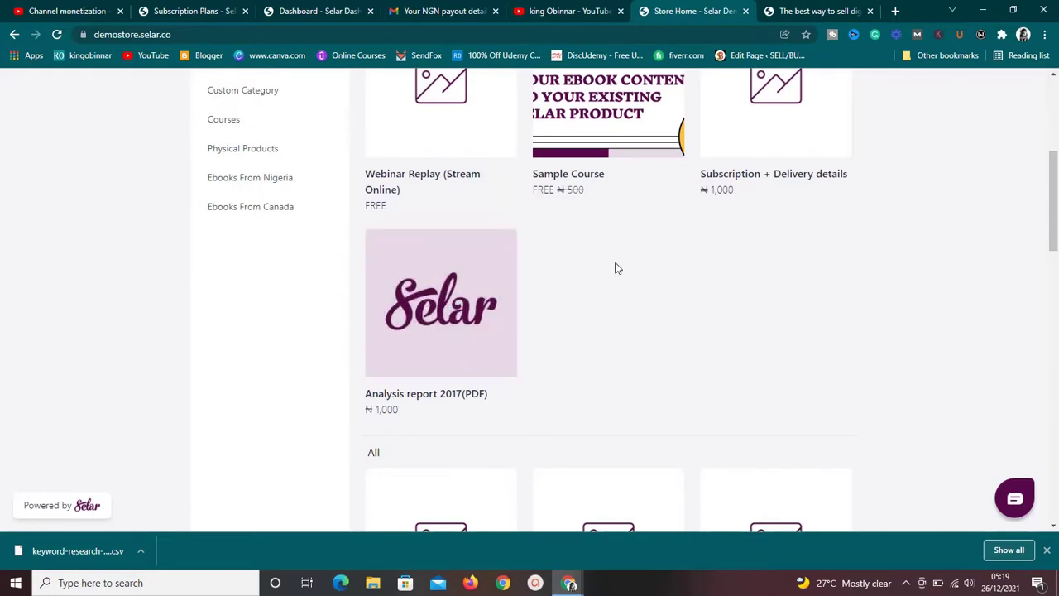
click(454, 357)
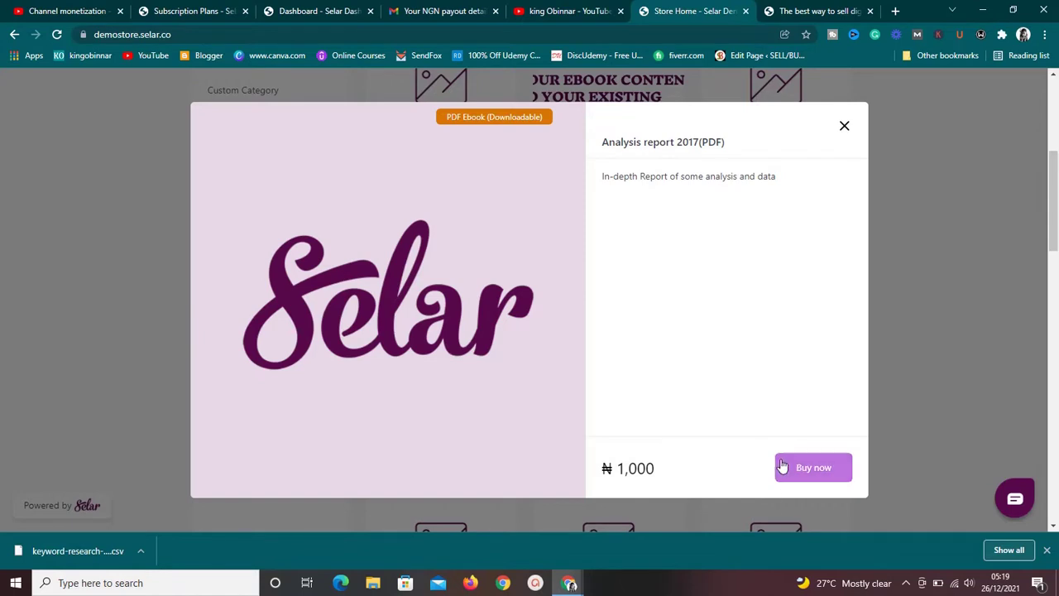
Buy the Analysis report, run the test checkout to Pay now, then close Paystack and checkout
click(779, 478)
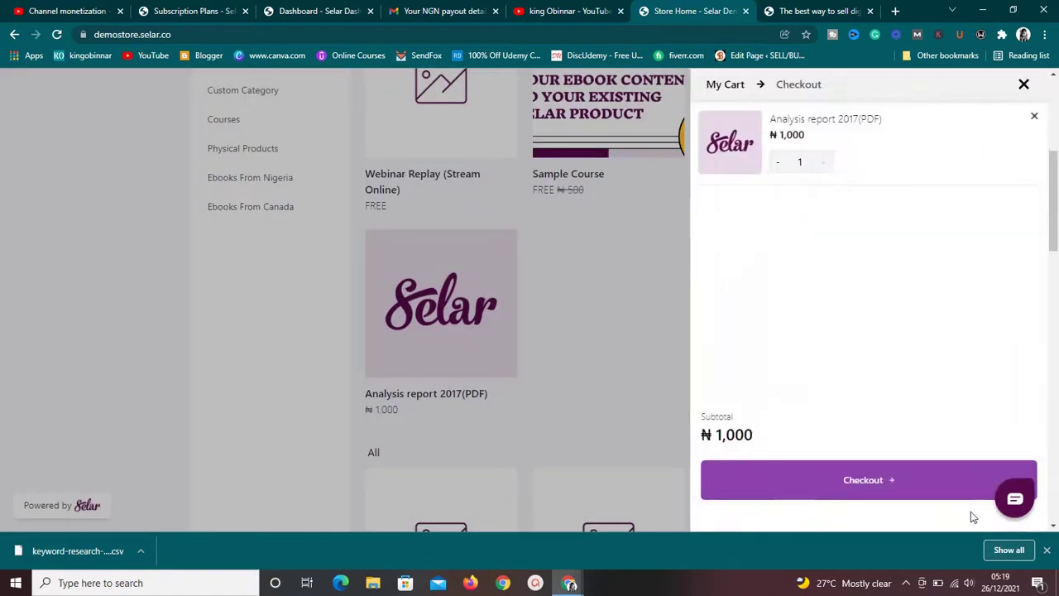
click(879, 482)
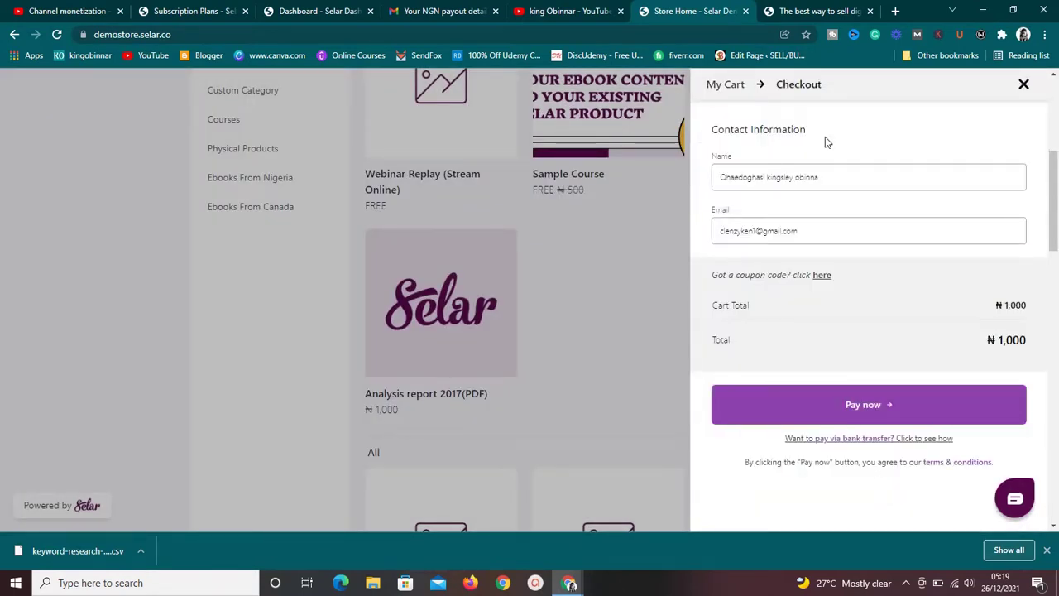
click(881, 414)
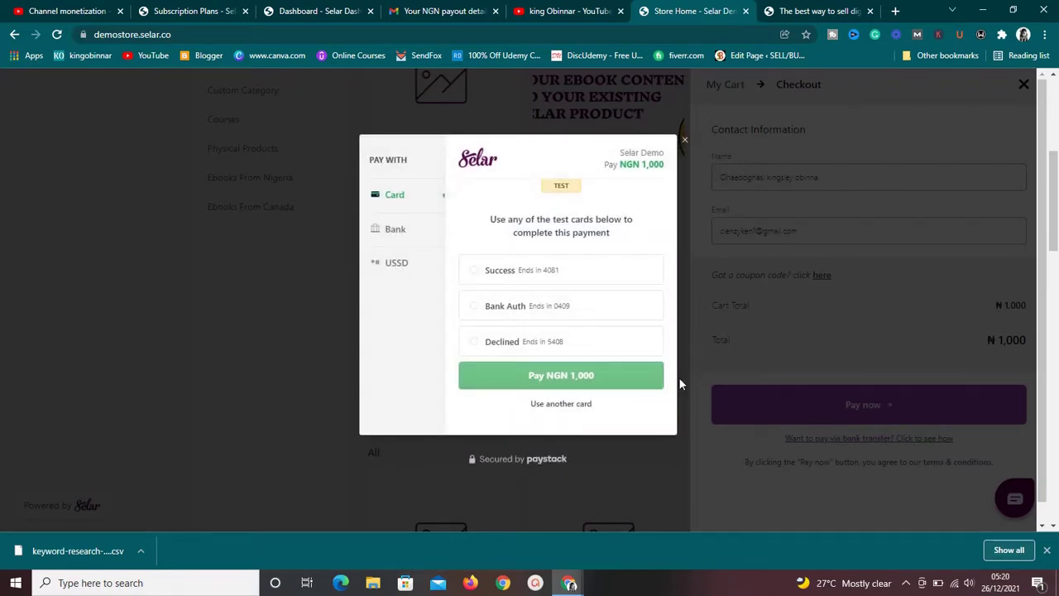
click(685, 141)
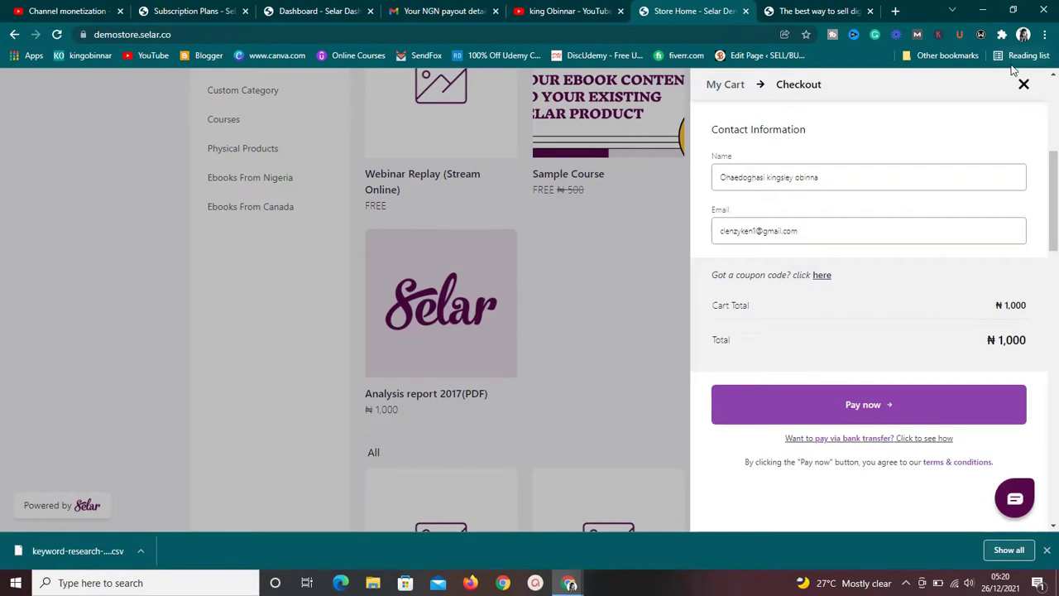
click(1025, 86)
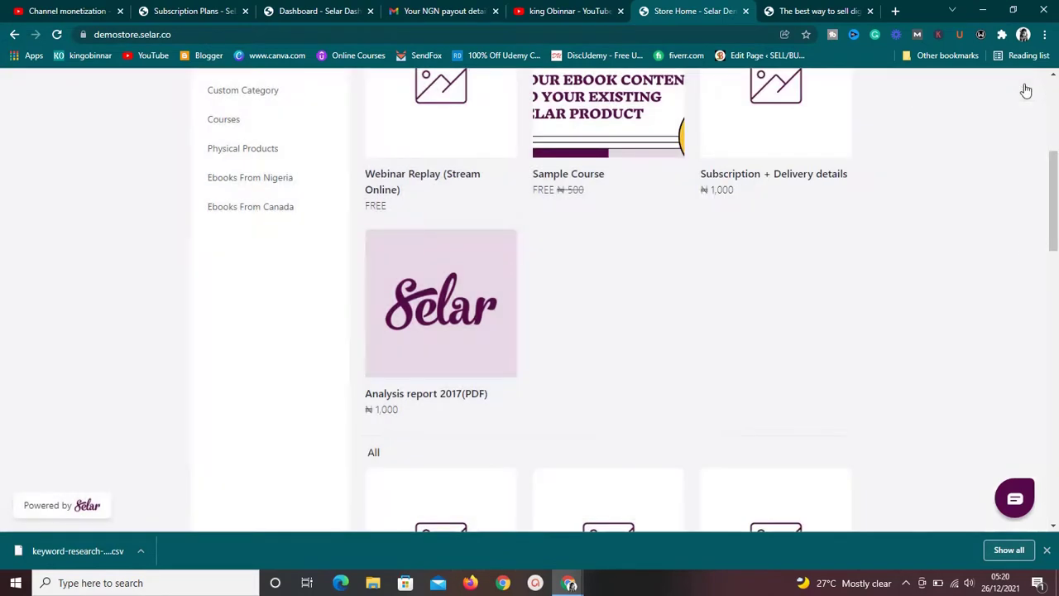
drag(1056, 195, 1054, 124)
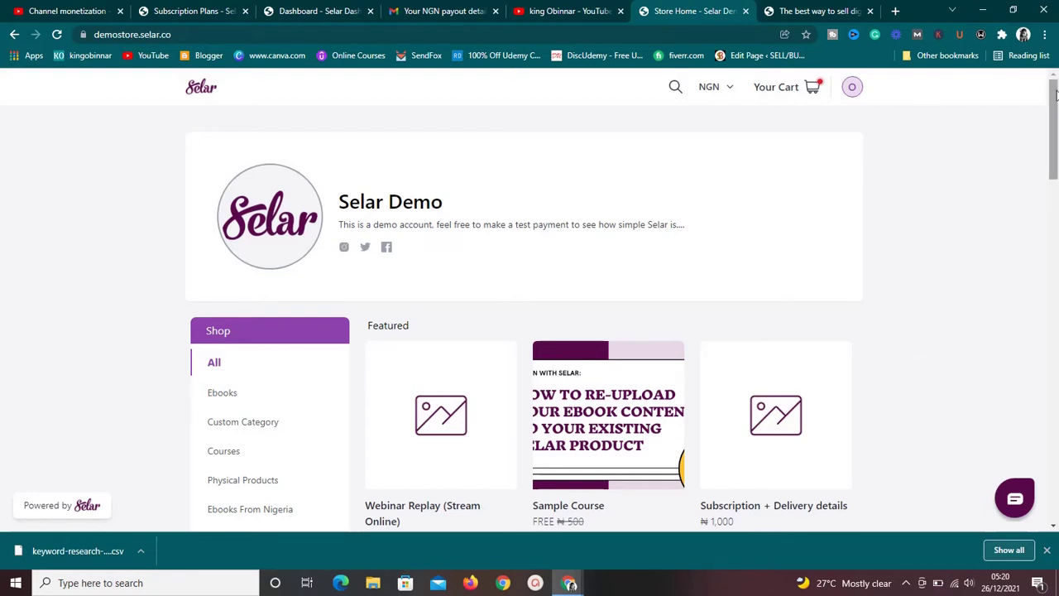
Check Your Cart, close the checkout panel, and bring up the store's product search
click(788, 96)
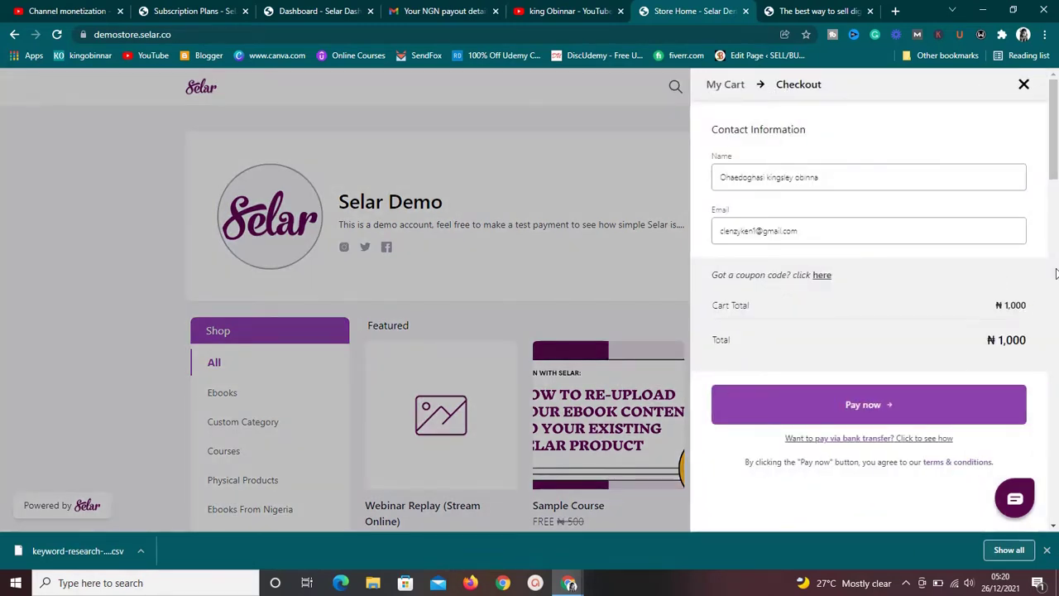
click(1024, 84)
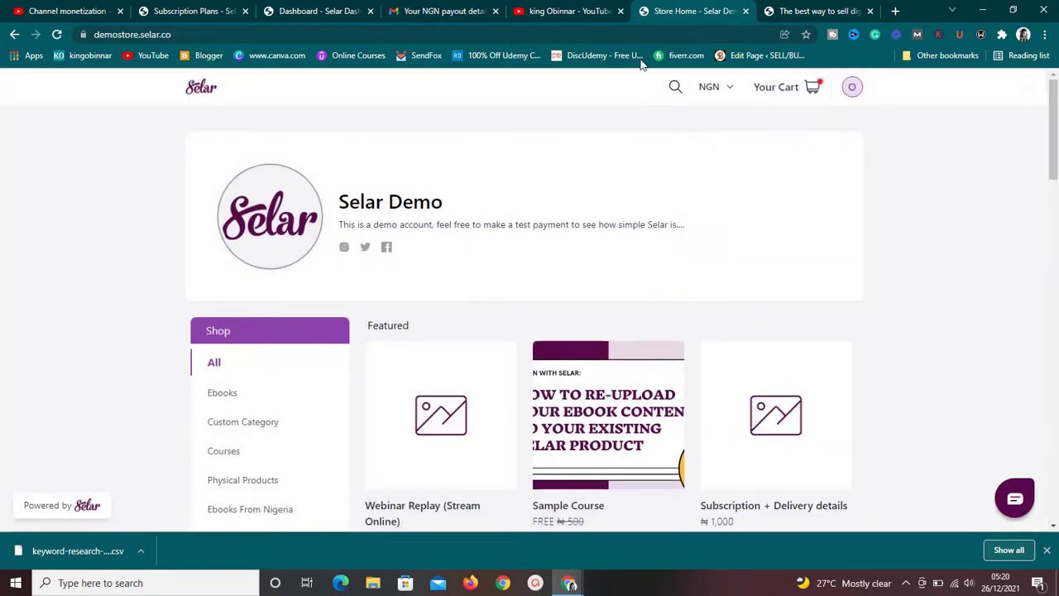
click(673, 87)
Run a test search for 'hhhdh' in the store header, which returns no products
click(607, 94)
text(hhhdh)
key(Return)
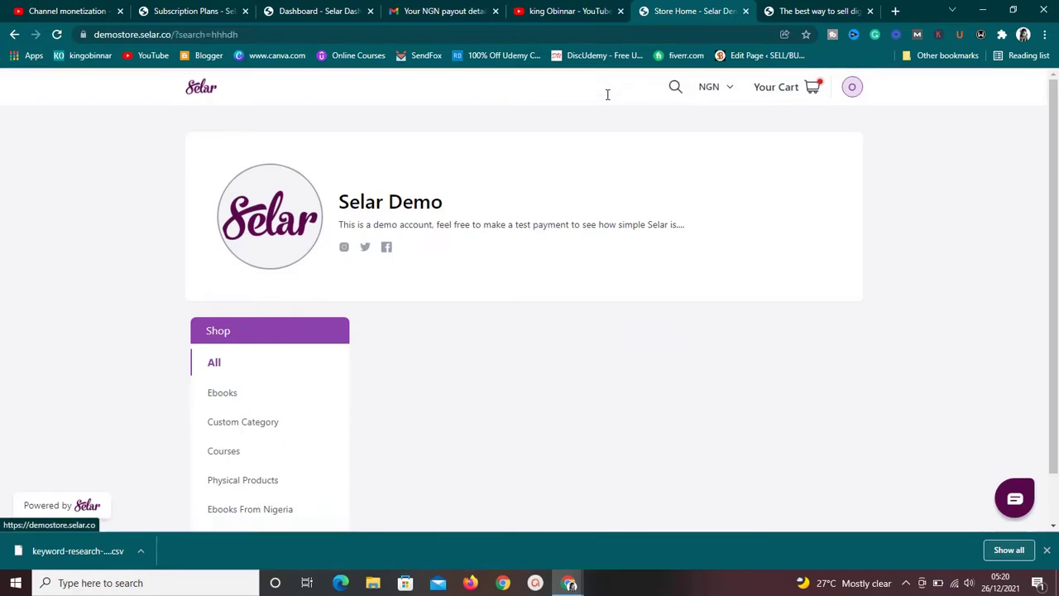
Search for 'selar' to list Membership Product, Webinar Replay and Pay what you want
click(672, 89)
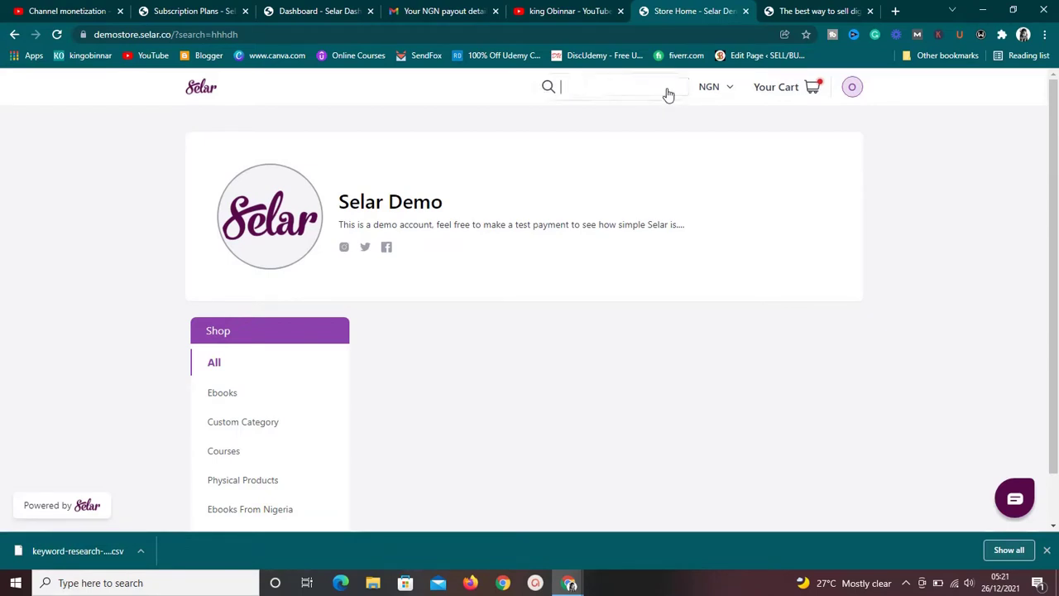
text(sel)
key(BackSpace)
text(ar)
key(Return)
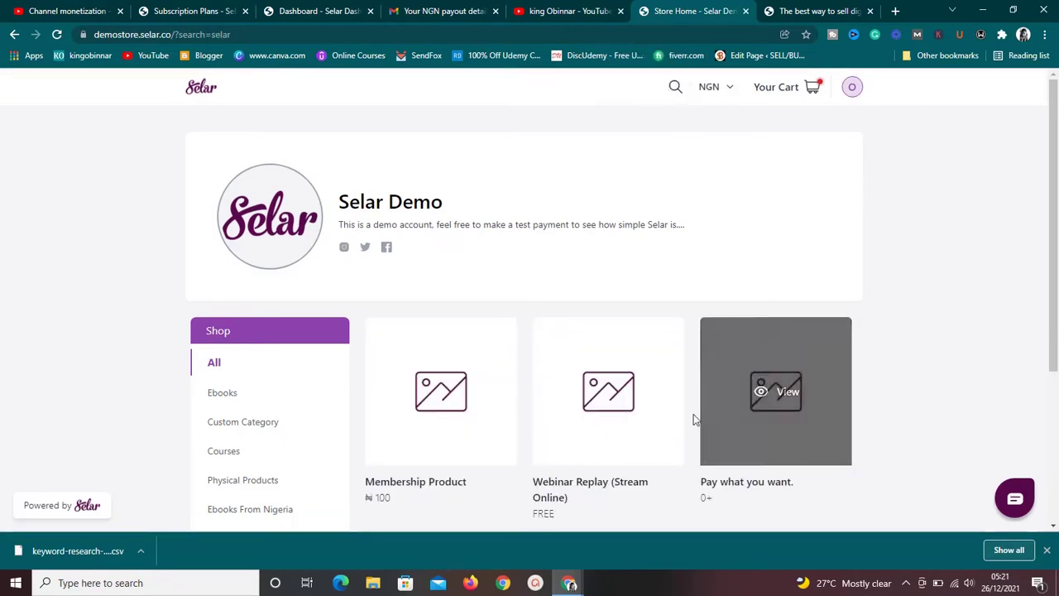
mouse_move(1052, 222)
mouse_down()
mouse_move(1044, 389)
mouse_move(1048, 231)
mouse_up()
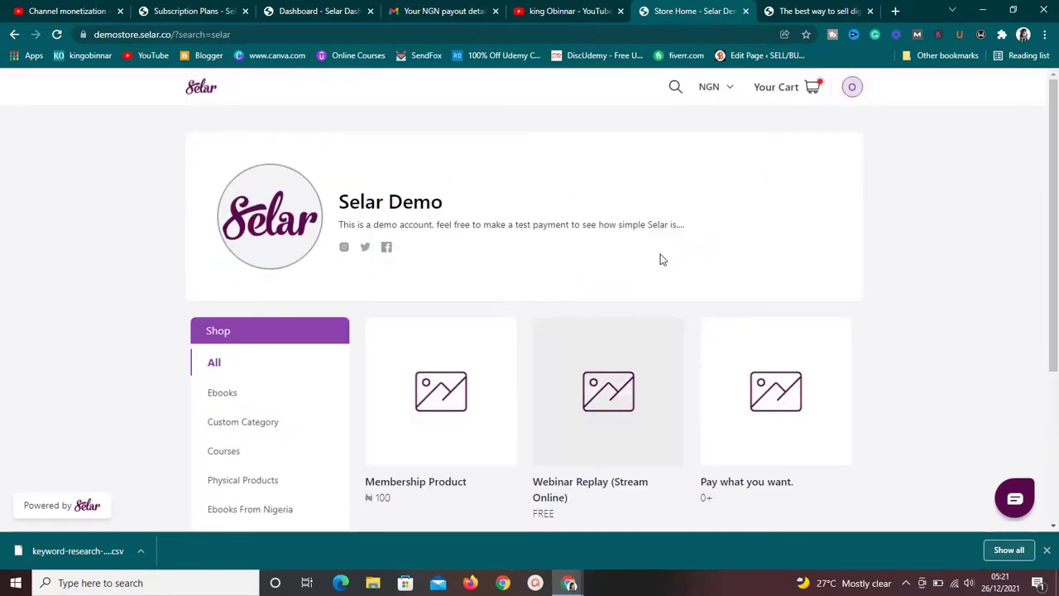
click(786, 10)
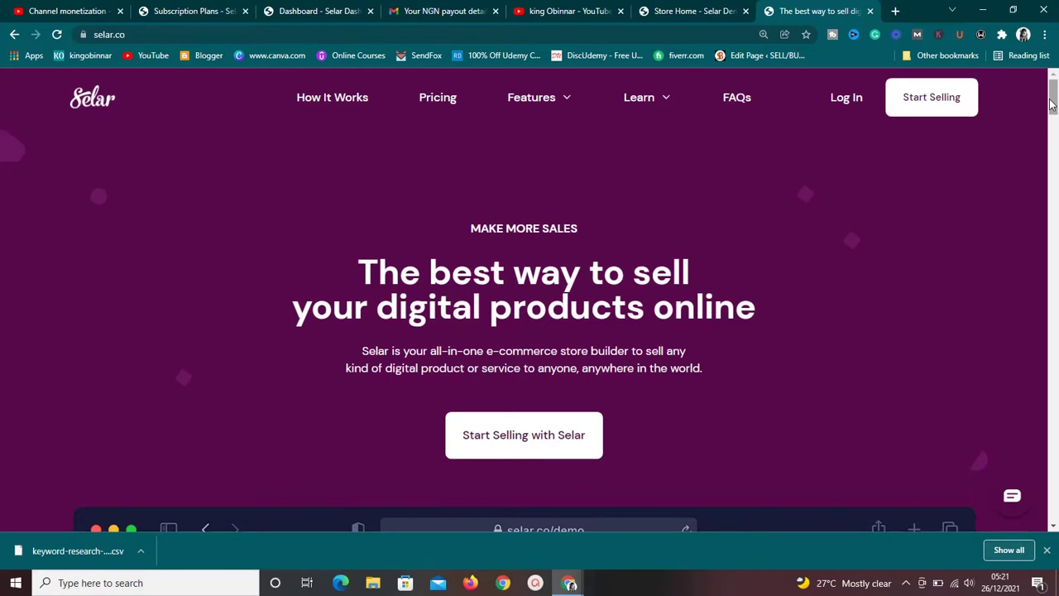
key(ctrl+plus)
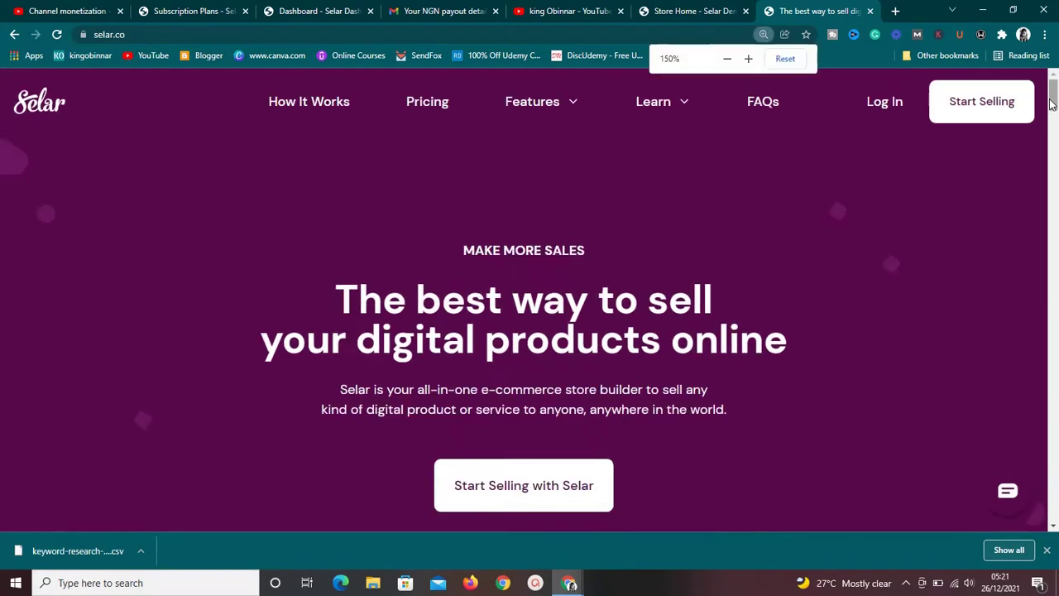
key(ctrl+plus)
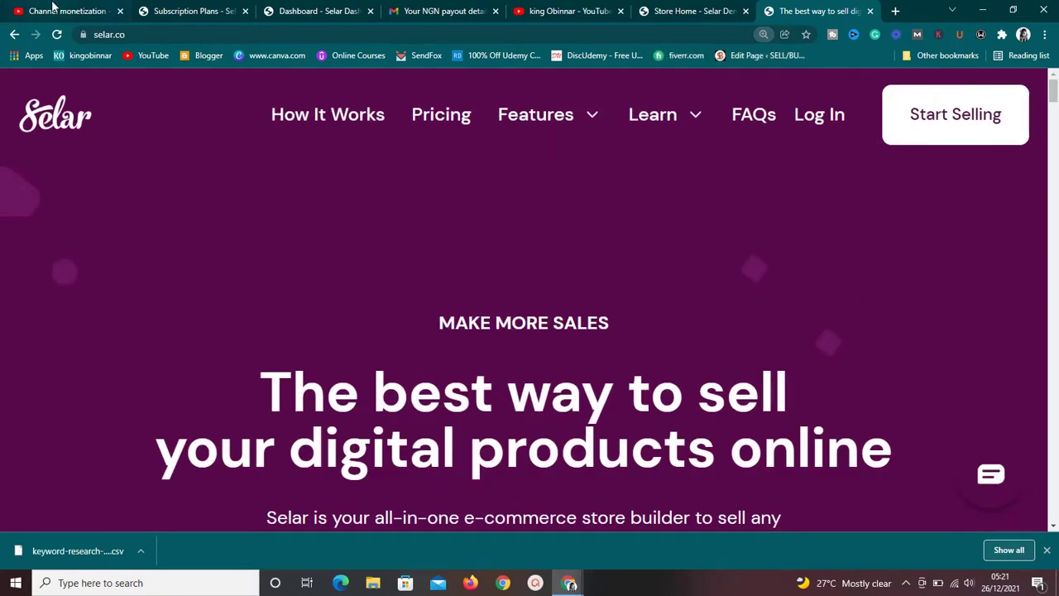
click(98, 41)
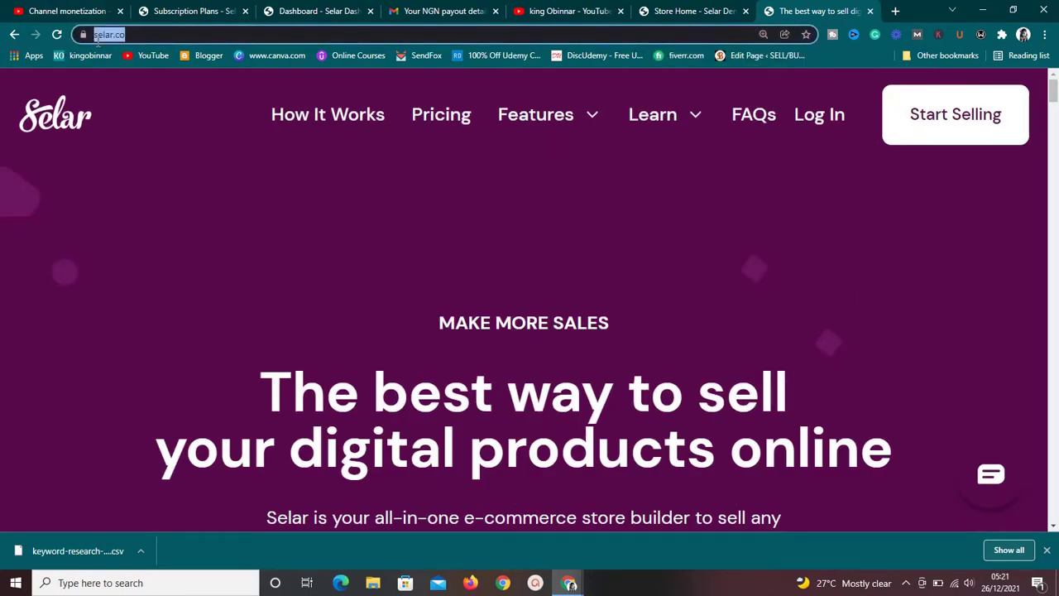
key(ctrl+plus)
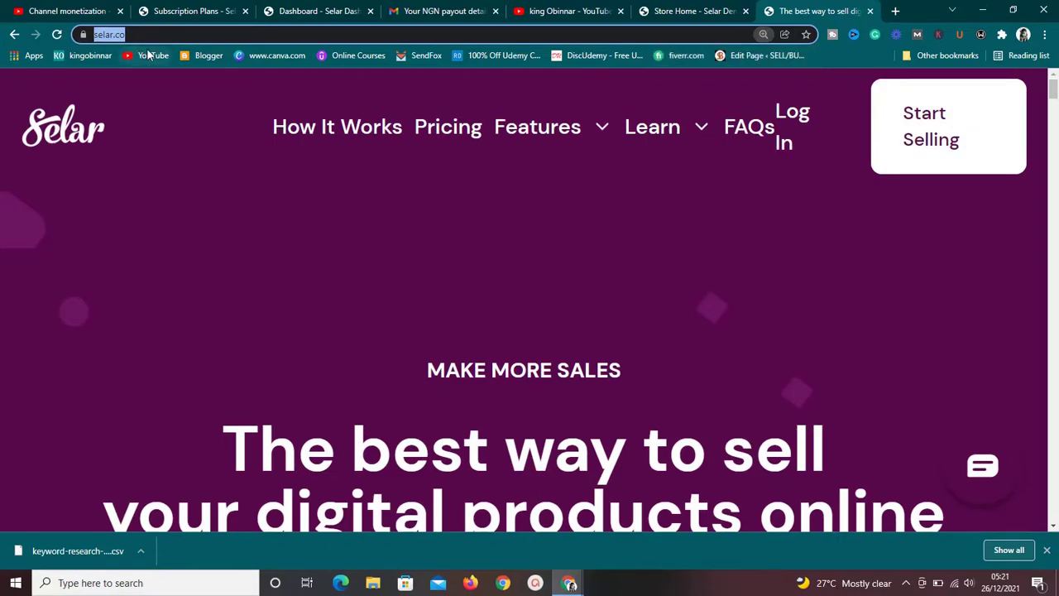
key(ctrl+plus)
key(ctrl+plus)
key(ctrl+plus)
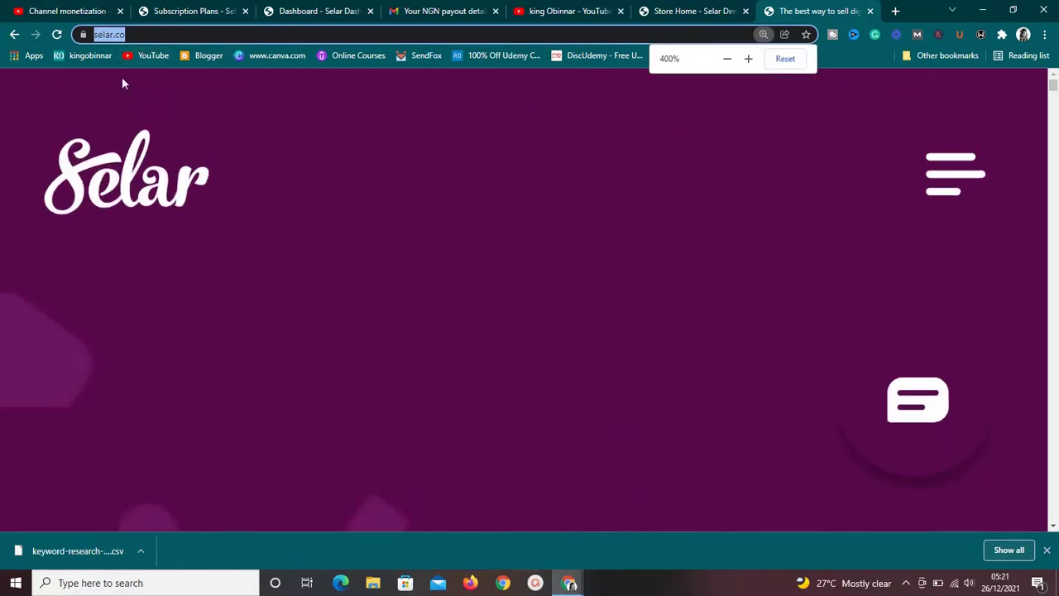
key(ctrl+minus)
key(ctrl+minus)
key(ctrl+minus)
key(ctrl+minus)
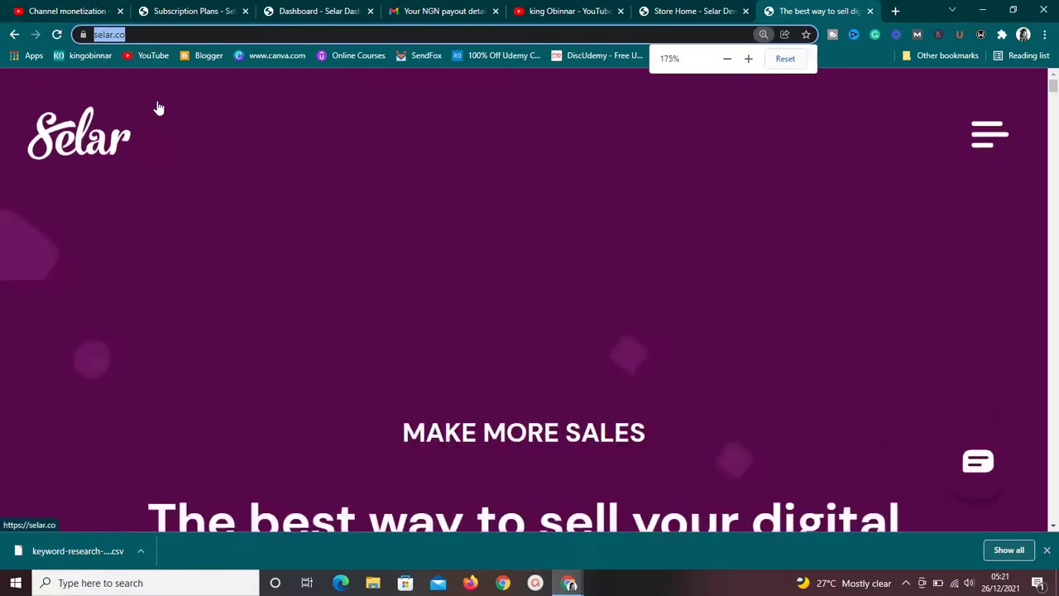
key(ctrl+0)
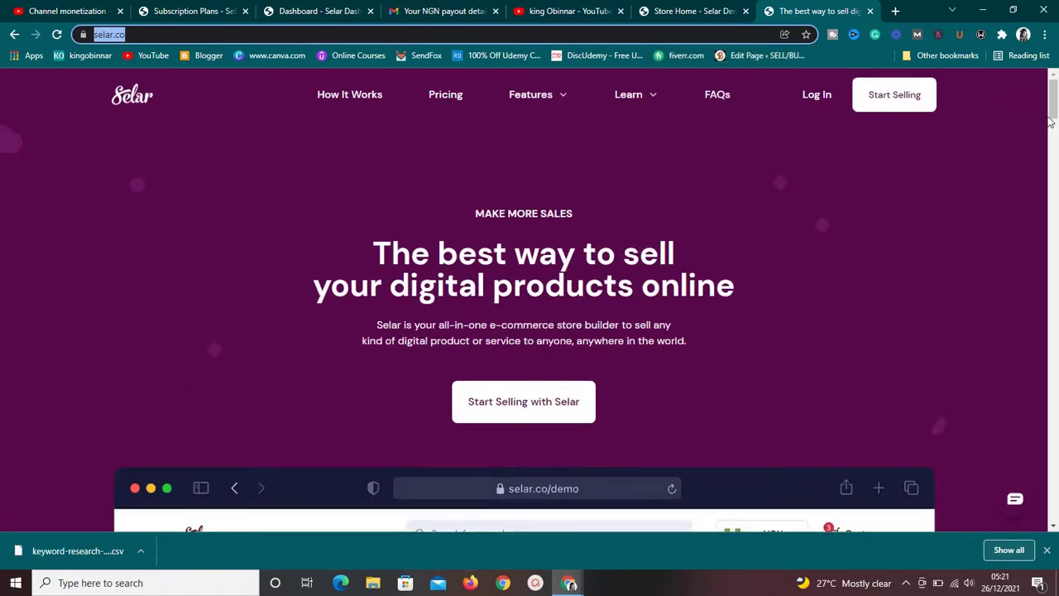
drag(1049, 122, 1053, 91)
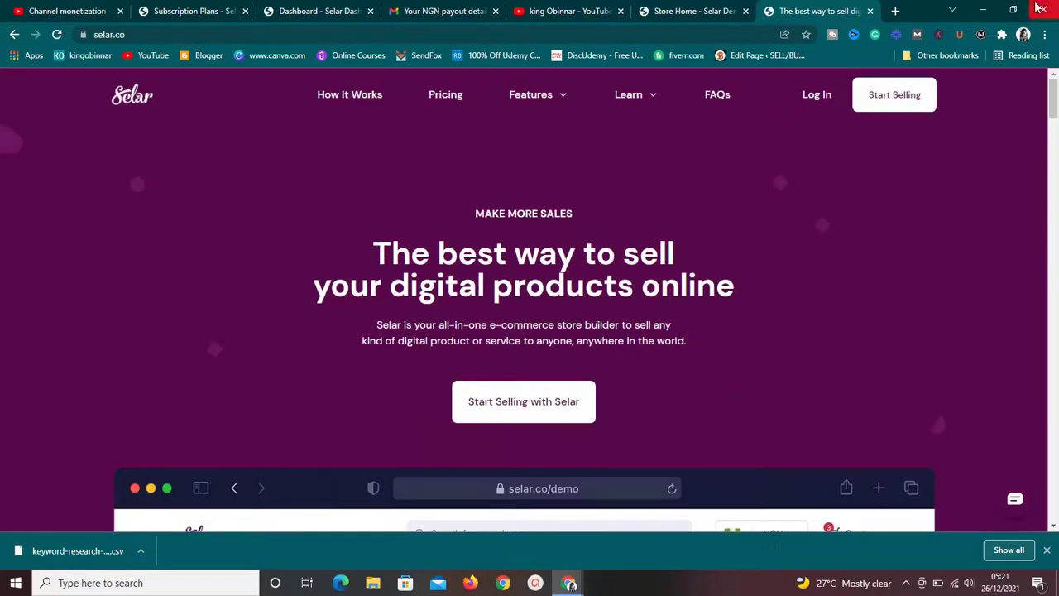
Enter the dashboard via 'Start Selling with Selar' and scroll the sidebar's Products, Sales, Billing entries
click(531, 415)
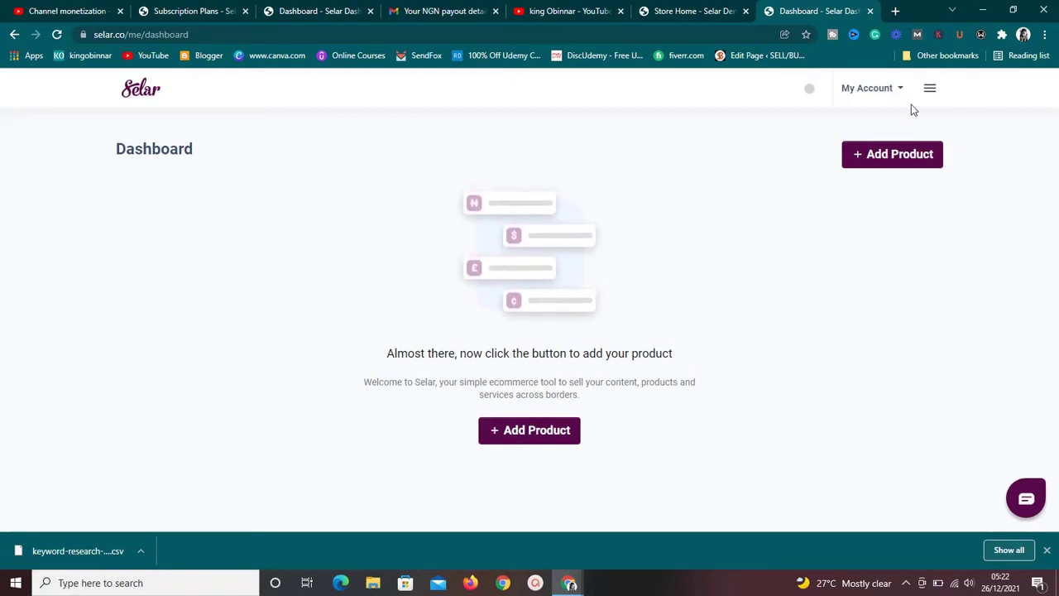
click(930, 91)
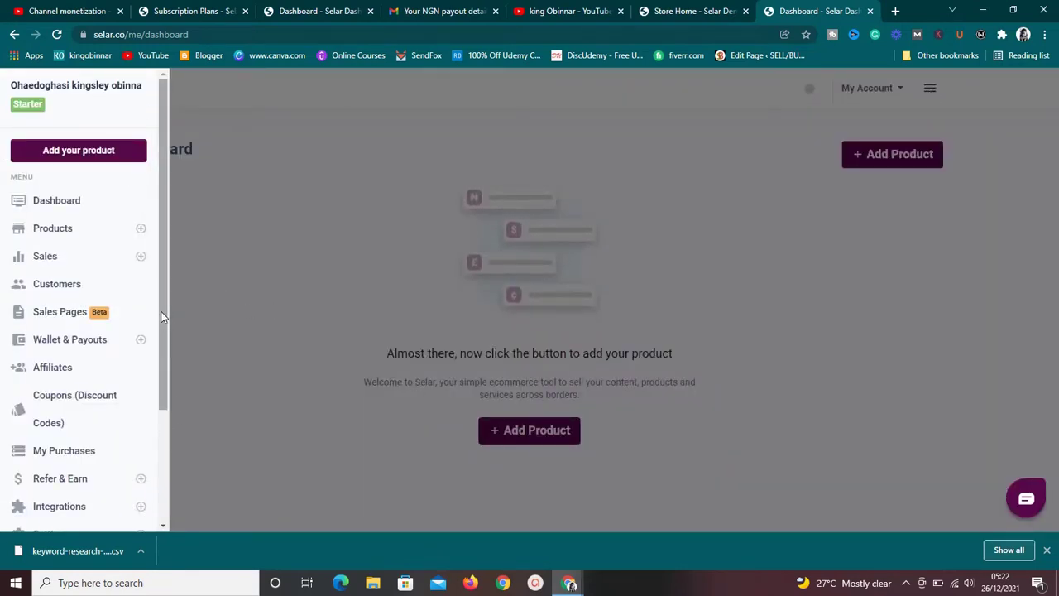
drag(161, 315, 182, 177)
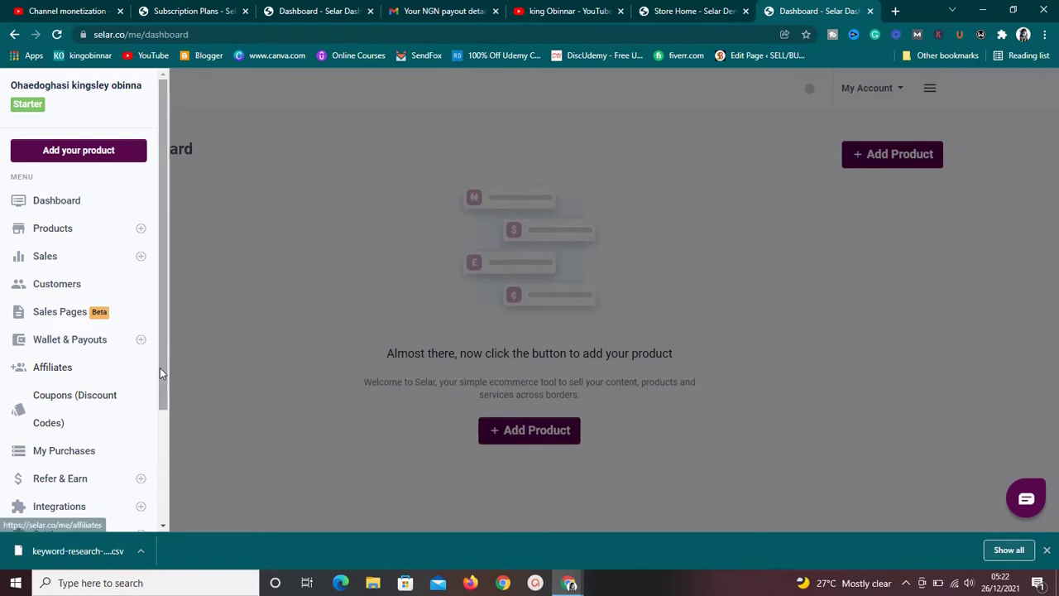
drag(160, 367, 163, 502)
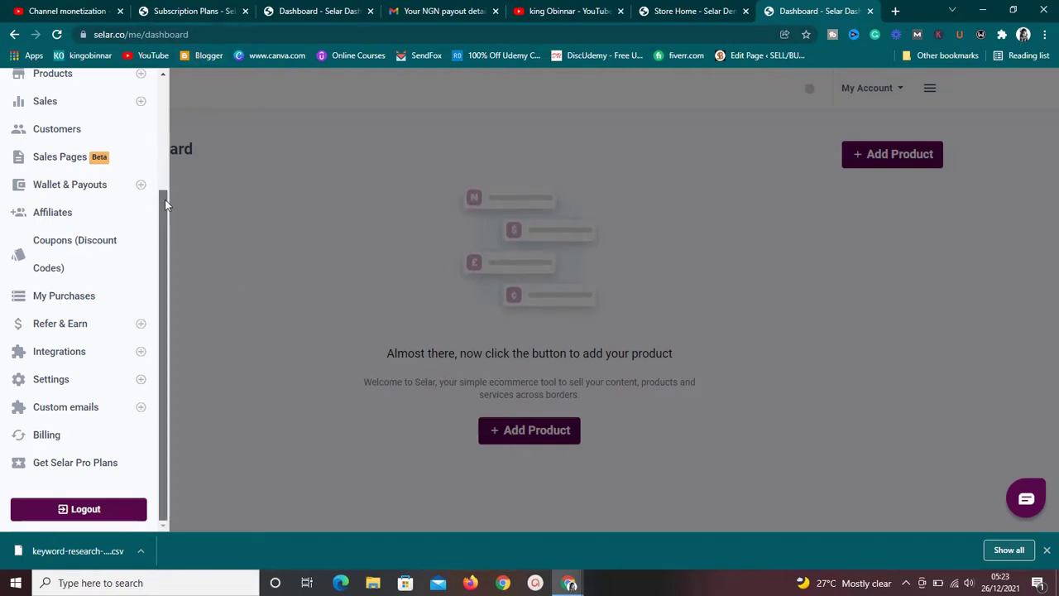
drag(163, 203, 171, 61)
Review the Starter (free), Pro (8,000 NGN) and Turbo (15,000 NGN) monthly plans
click(184, 10)
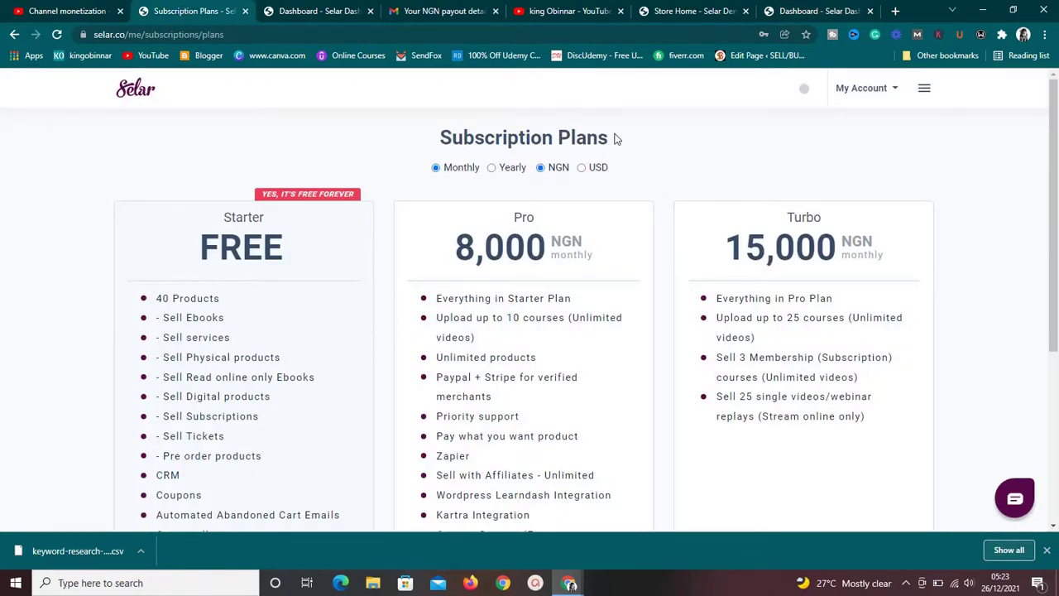
drag(1053, 180, 1054, 227)
mouse_move(1054, 247)
mouse_down()
mouse_move(1054, 317)
mouse_move(1054, 225)
mouse_move(1054, 239)
mouse_up()
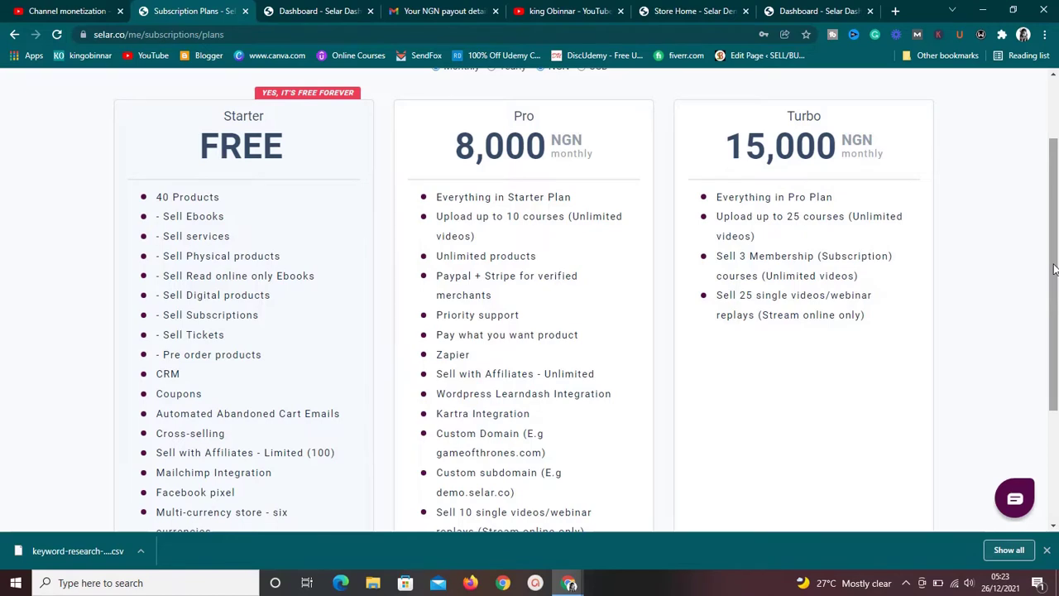
mouse_move(1054, 268)
mouse_down()
mouse_move(1051, 396)
mouse_move(1049, 207)
mouse_move(1044, 275)
mouse_move(1048, 250)
mouse_up()
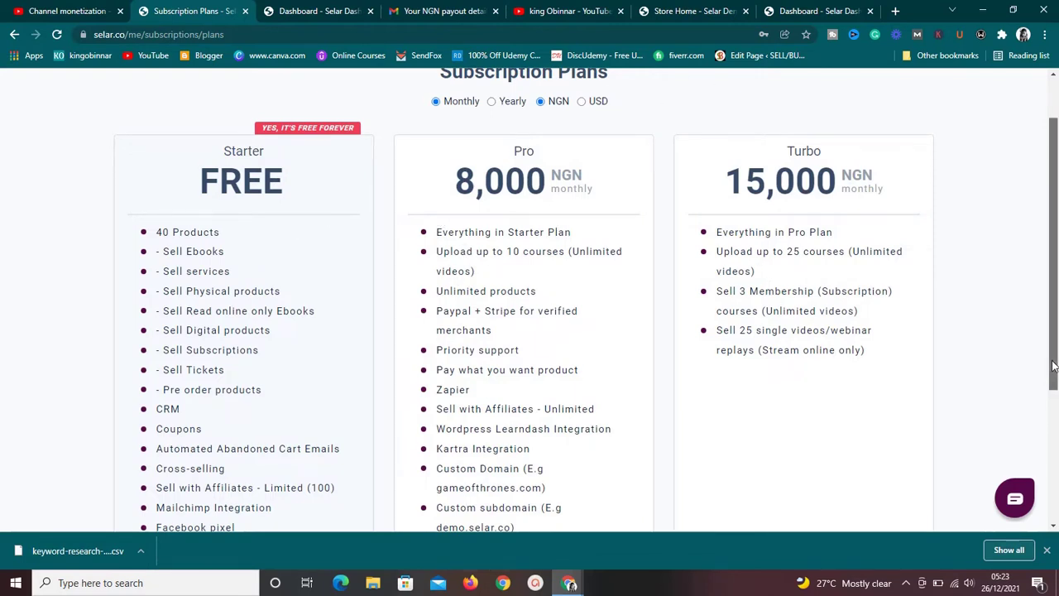
mouse_move(1054, 368)
mouse_down()
mouse_move(1054, 420)
mouse_move(1054, 348)
mouse_up()
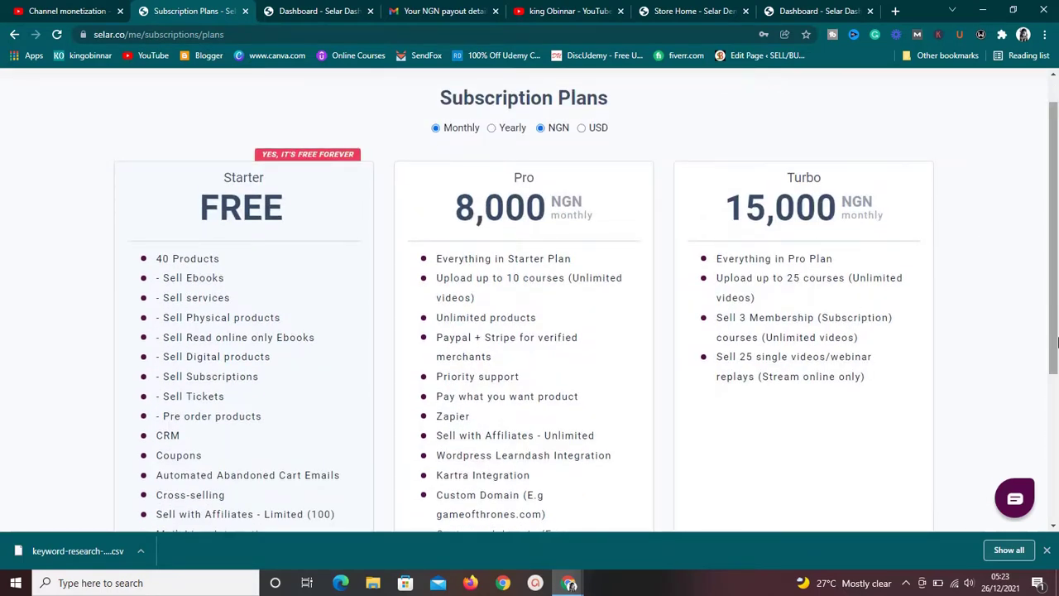
drag(1054, 325, 1056, 269)
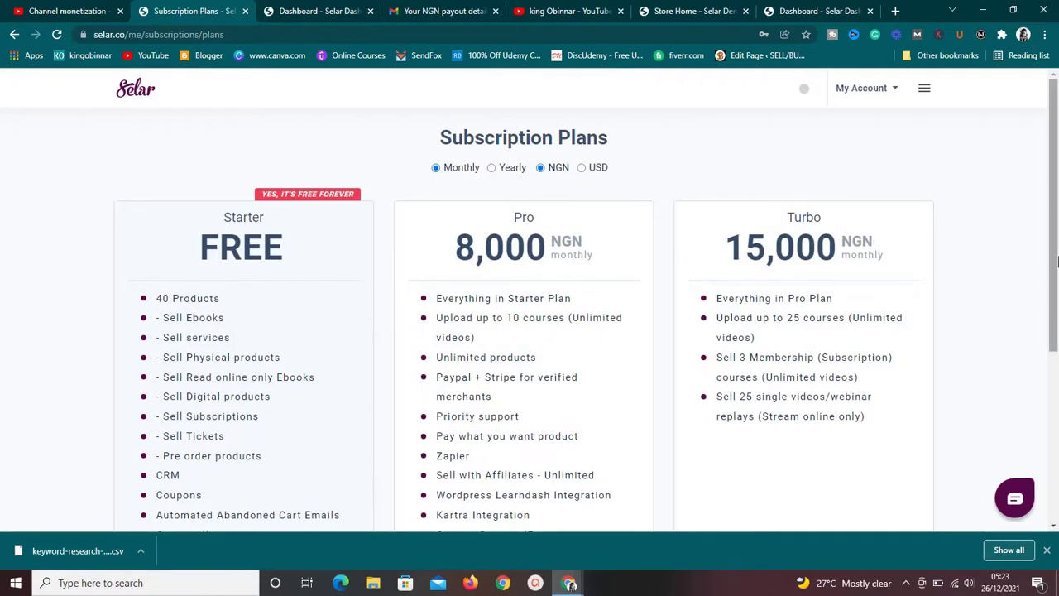
drag(1054, 257, 1044, 186)
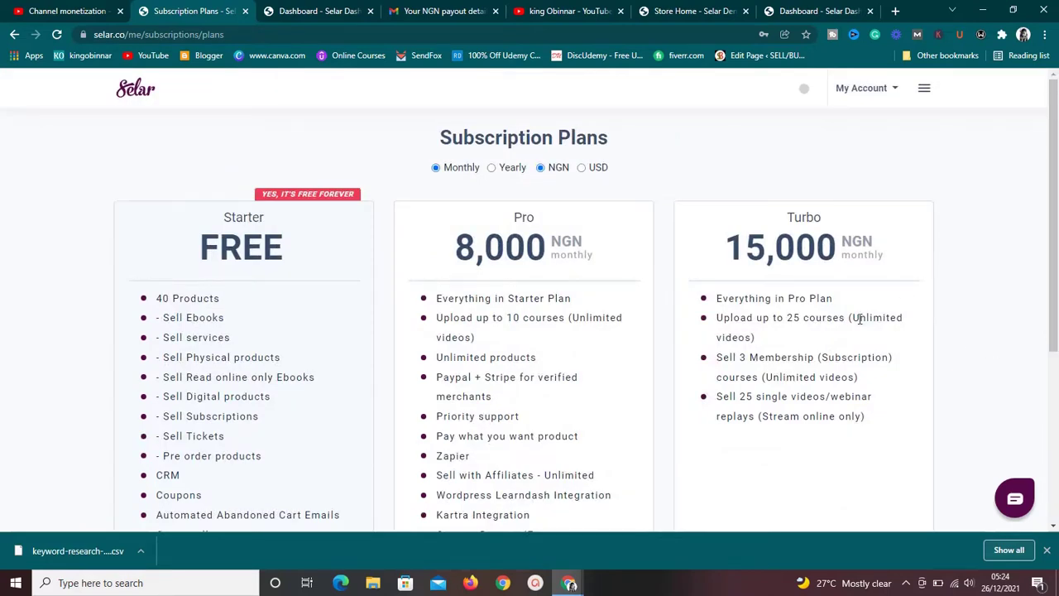
mouse_move(1052, 319)
mouse_down()
mouse_move(1050, 466)
mouse_move(1049, 314)
mouse_up()
mouse_move(1047, 217)
mouse_down()
mouse_move(1051, 439)
mouse_move(1054, 231)
mouse_up()
Return to the Dashboard and start Add Product to see the product-type choices
click(308, 11)
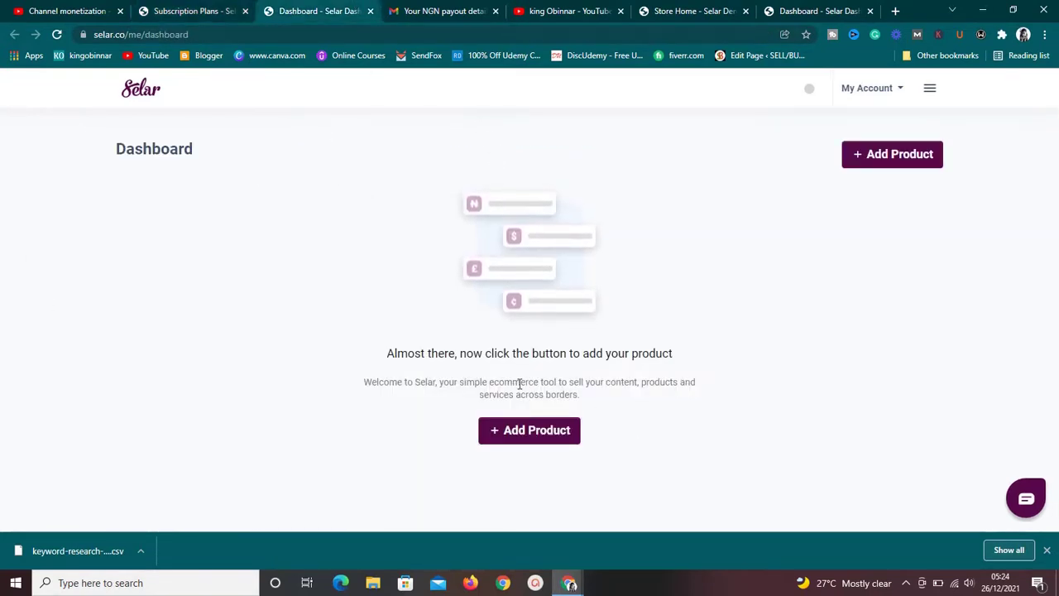
click(548, 441)
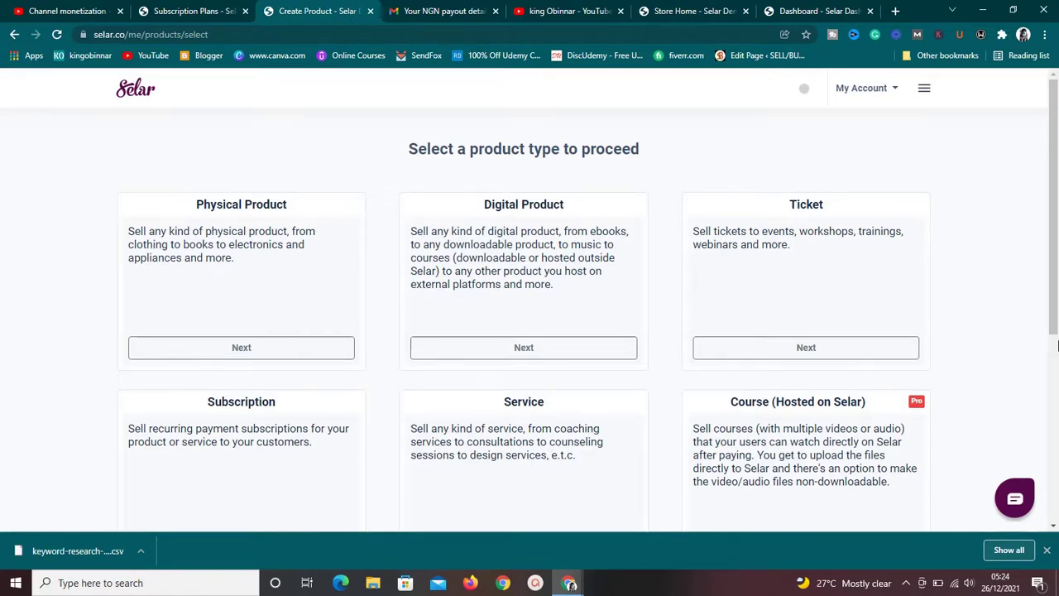
drag(1055, 323, 1055, 330)
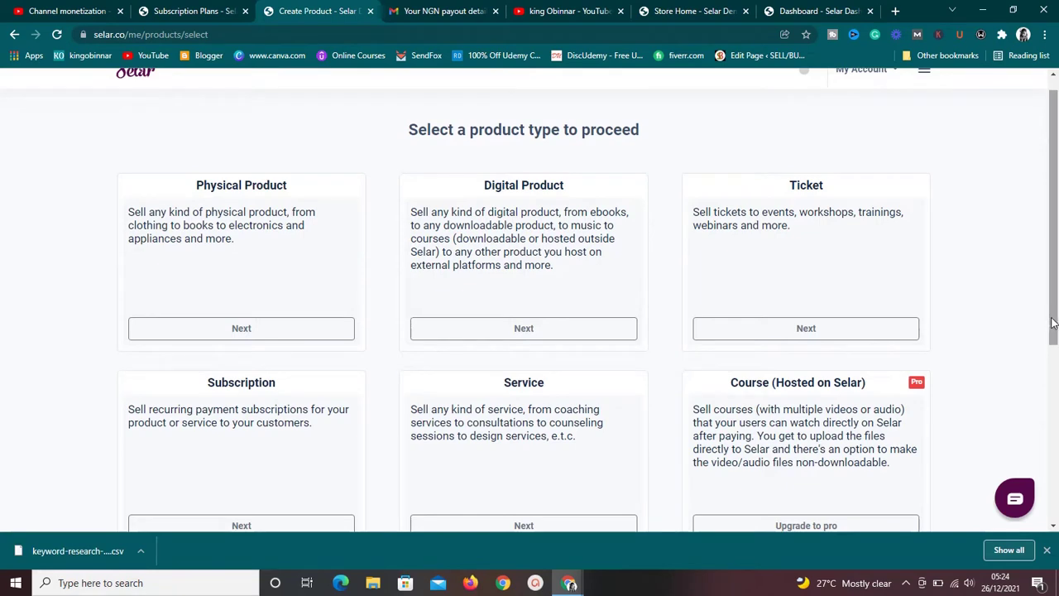
drag(1055, 317, 1056, 289)
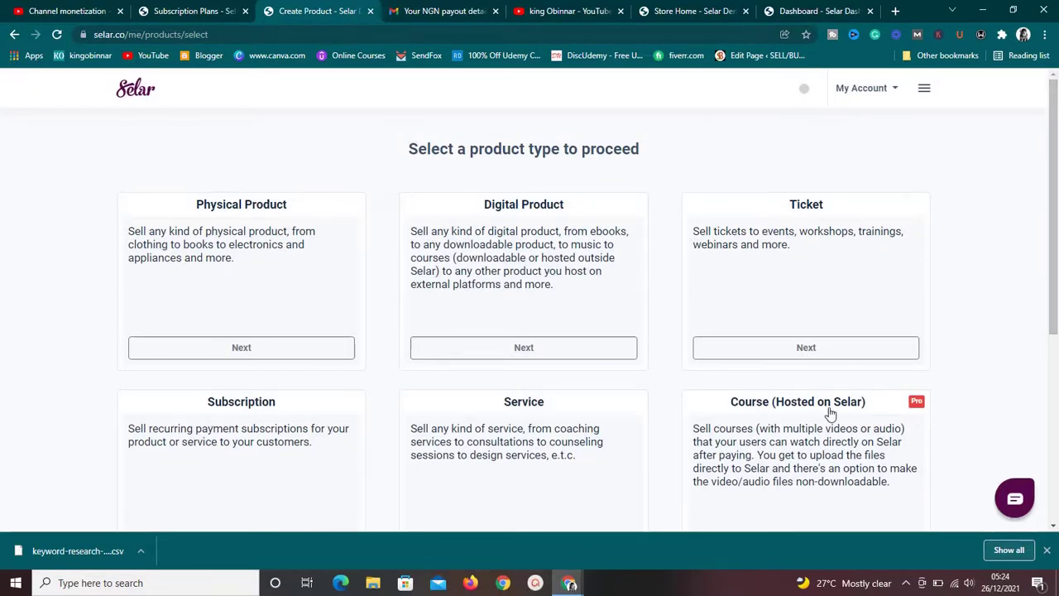
Choose Digital Product and look through the form's sale price, description and file-access sections
click(520, 360)
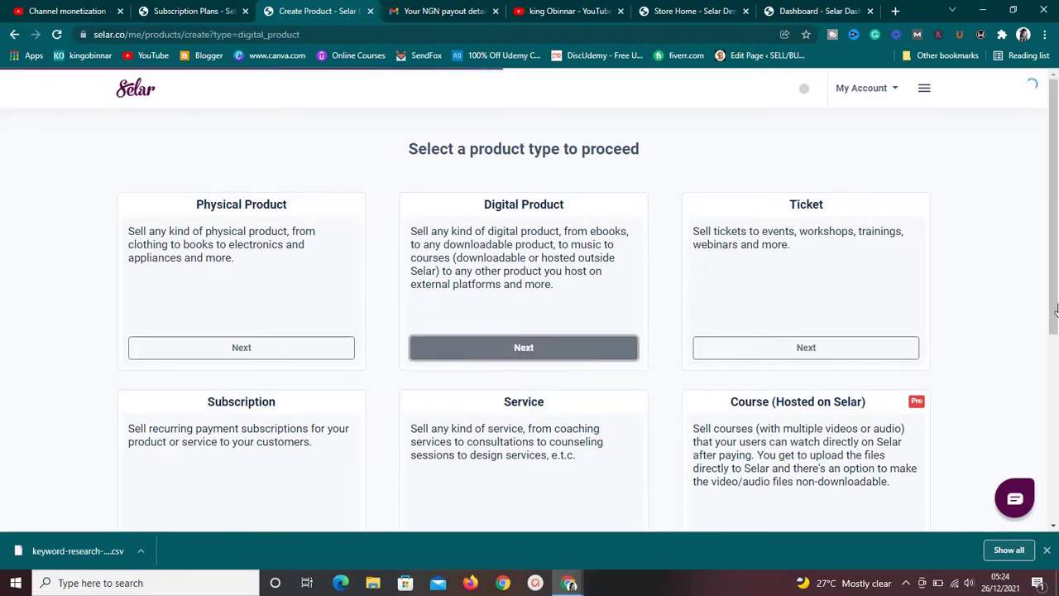
drag(1055, 239, 1057, 205)
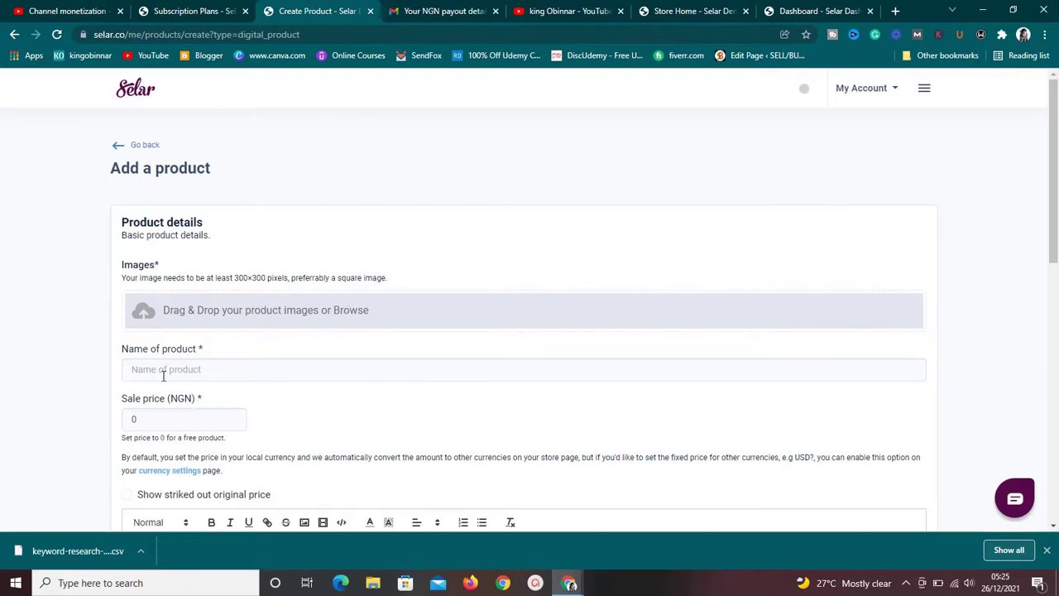
click(162, 416)
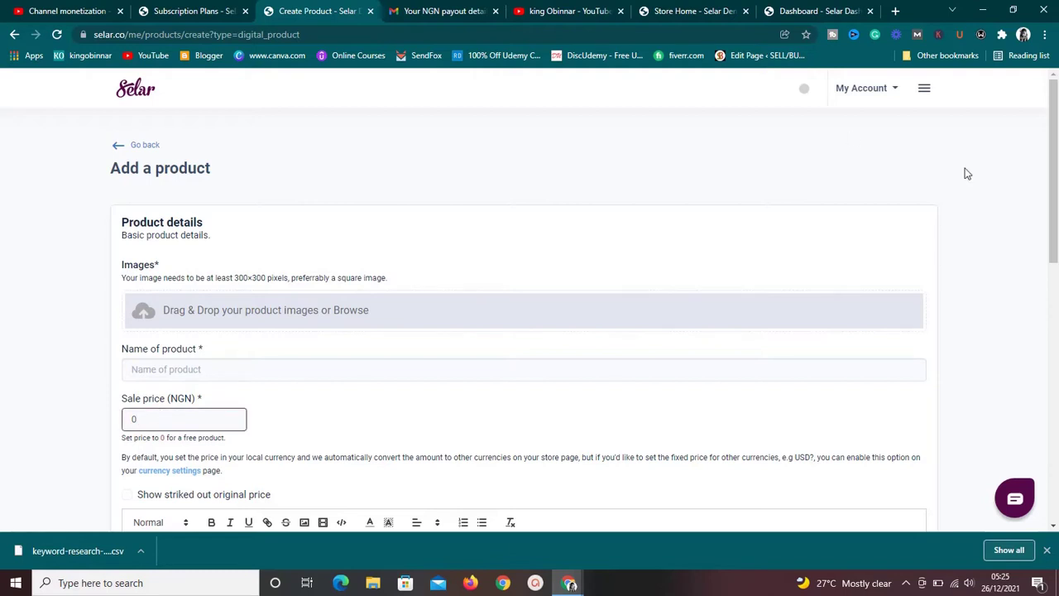
drag(1052, 202, 1053, 279)
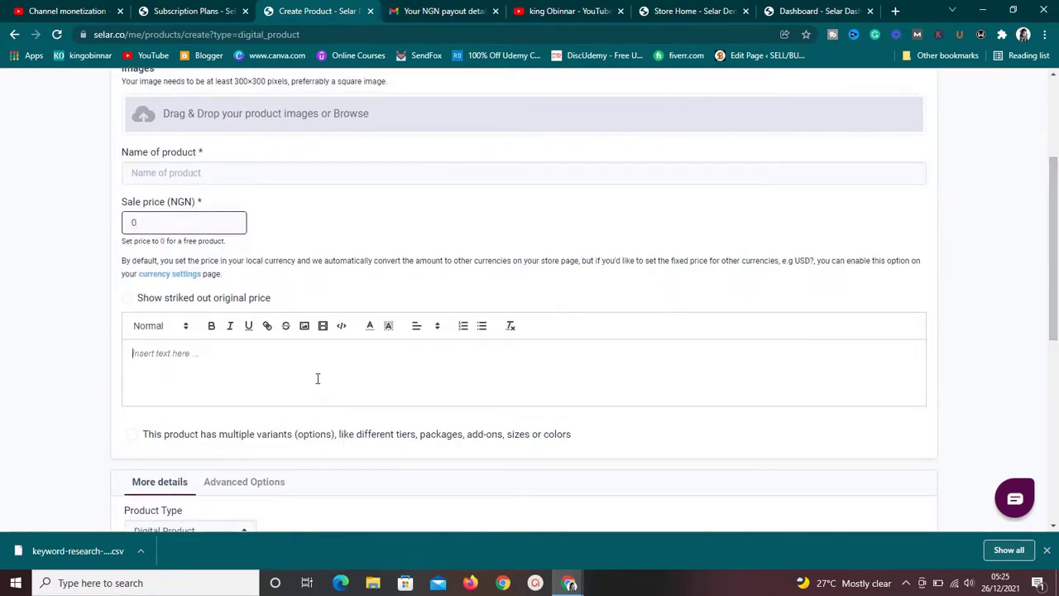
click(718, 389)
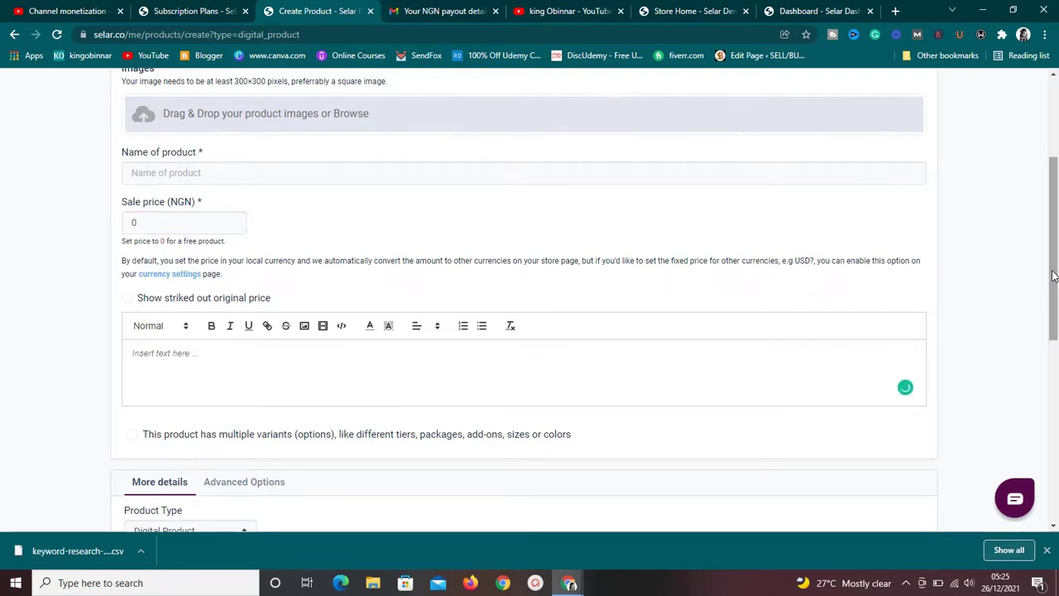
drag(1049, 278, 1049, 358)
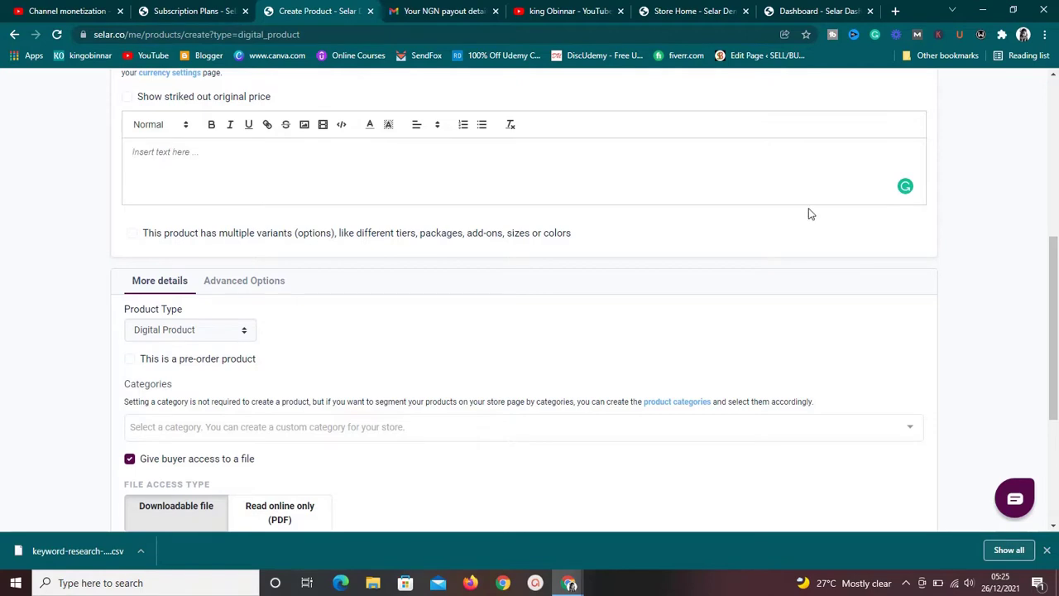
drag(1054, 297, 1044, 530)
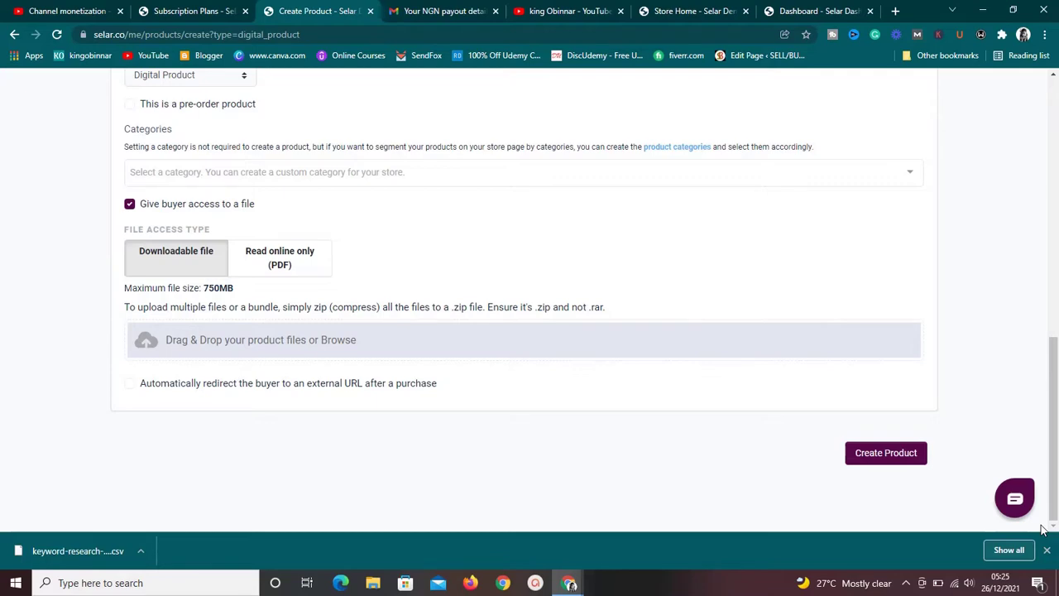
drag(1055, 499, 1051, 468)
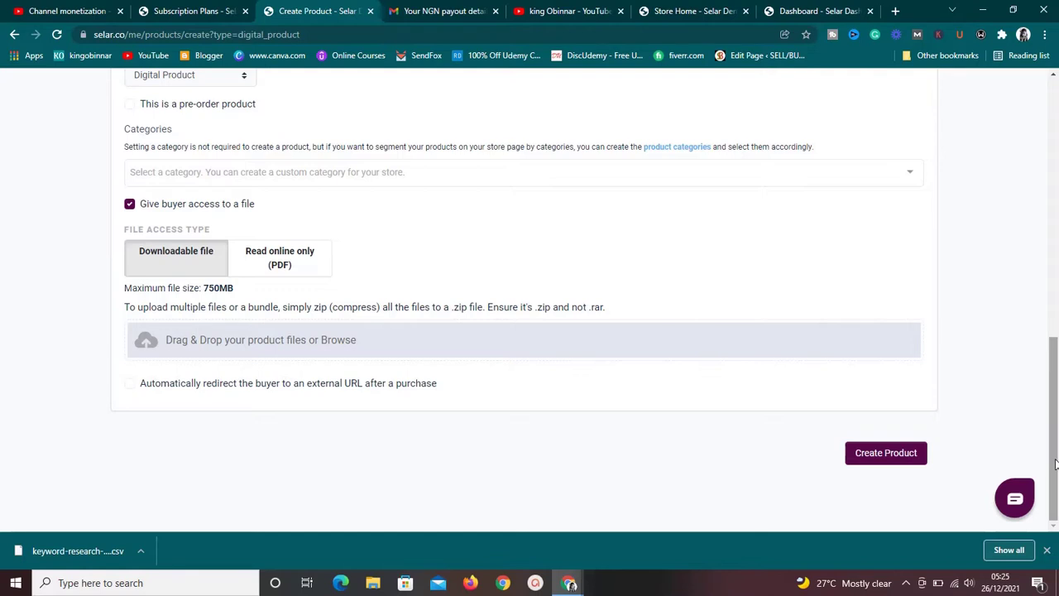
drag(1055, 464, 1057, 146)
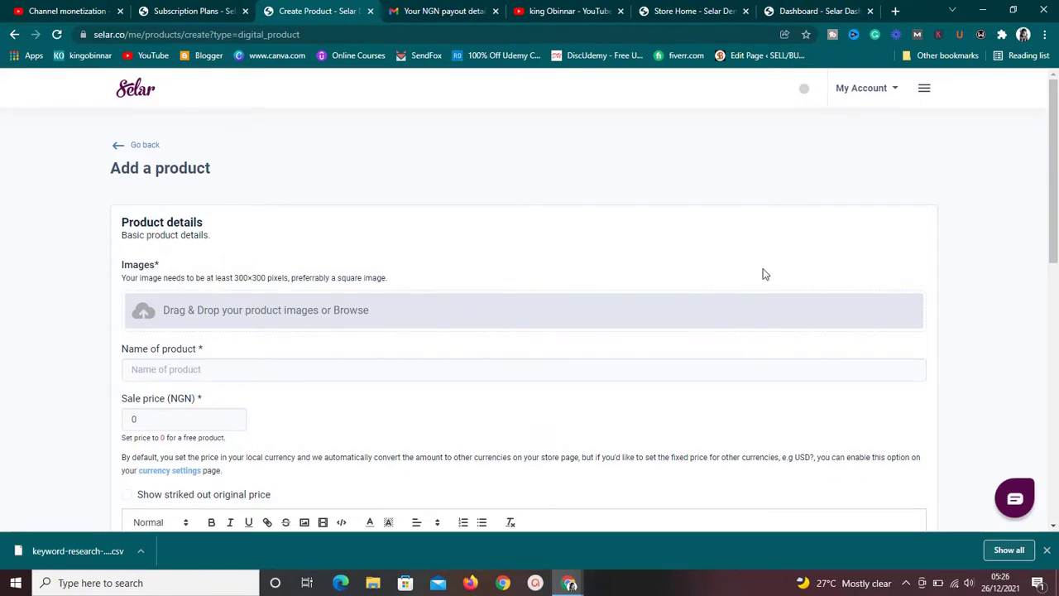